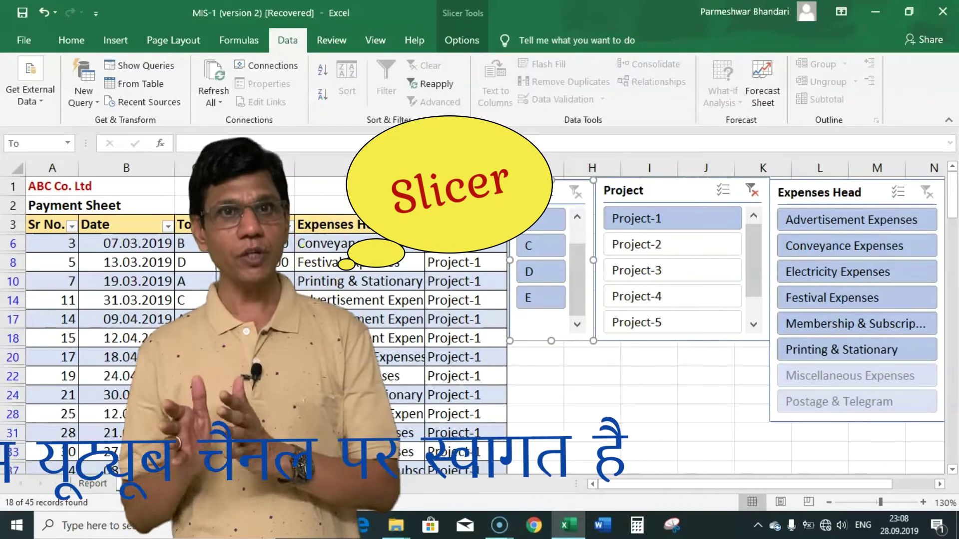
Step: Use the slicers to filter the payment table to Advertisement, Conveyance and Electricity Expenses, Project-1 and Project-2, and To value A
{"action": "left_click", "coordinate": [864, 224]}
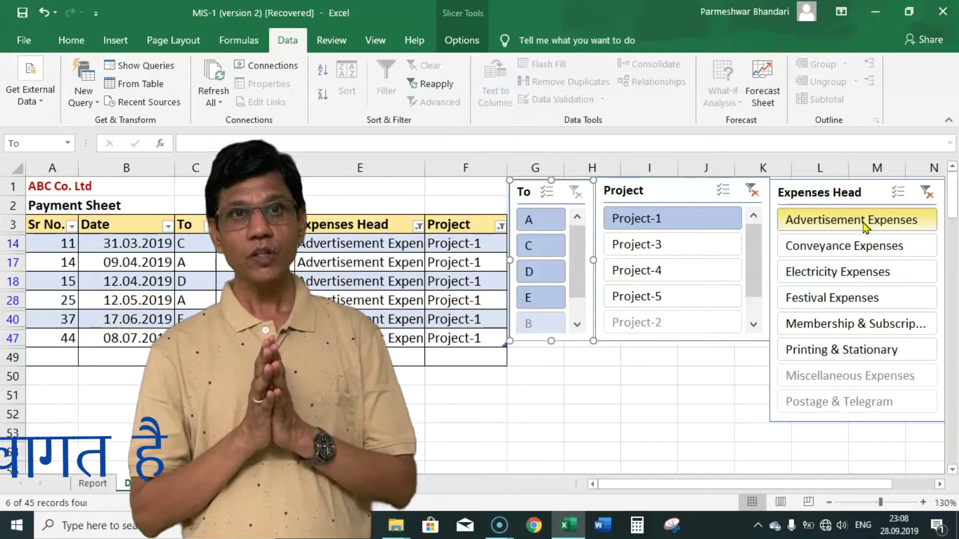
{"action": "left_click", "coordinate": [854, 249], "text": "ctrl"}
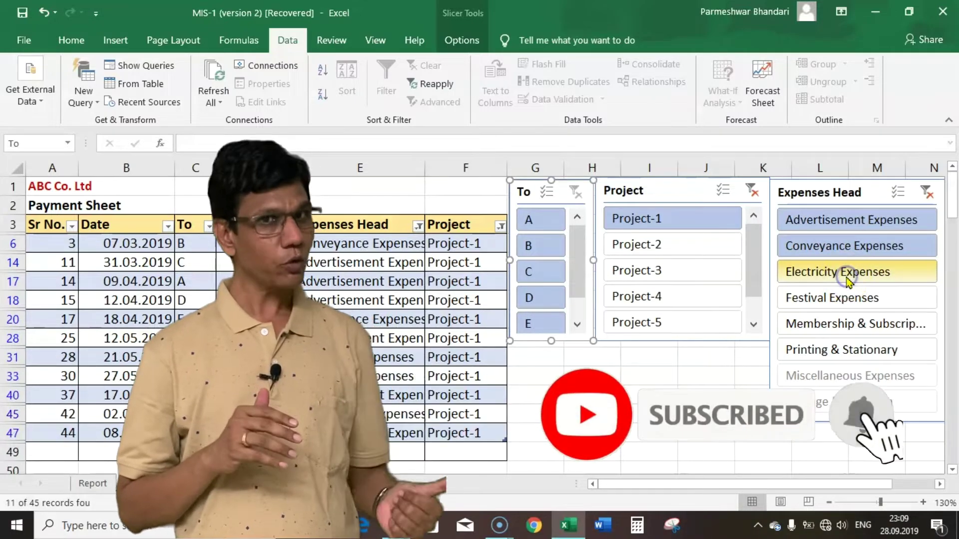
{"action": "left_click", "coordinate": [849, 275], "text": "ctrl"}
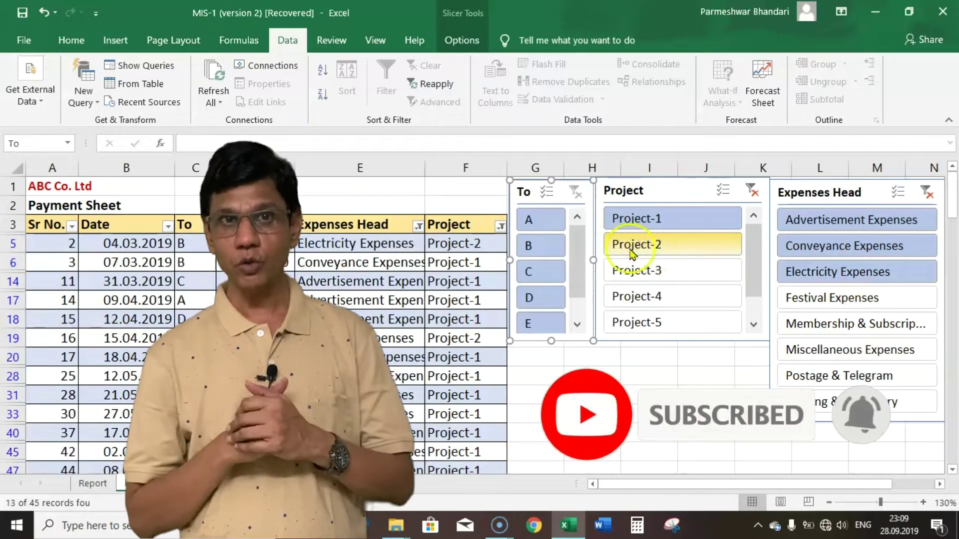
{"action": "left_click", "coordinate": [534, 223]}
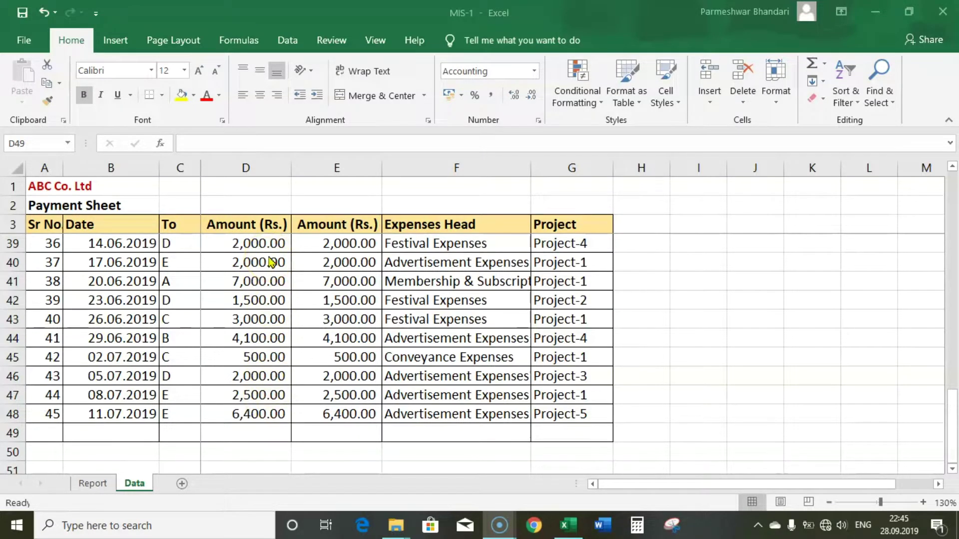
Step: Total the first Amount (Rs.) column in D49 with AutoSum over D4:D48
{"action": "left_click", "coordinate": [265, 428]}
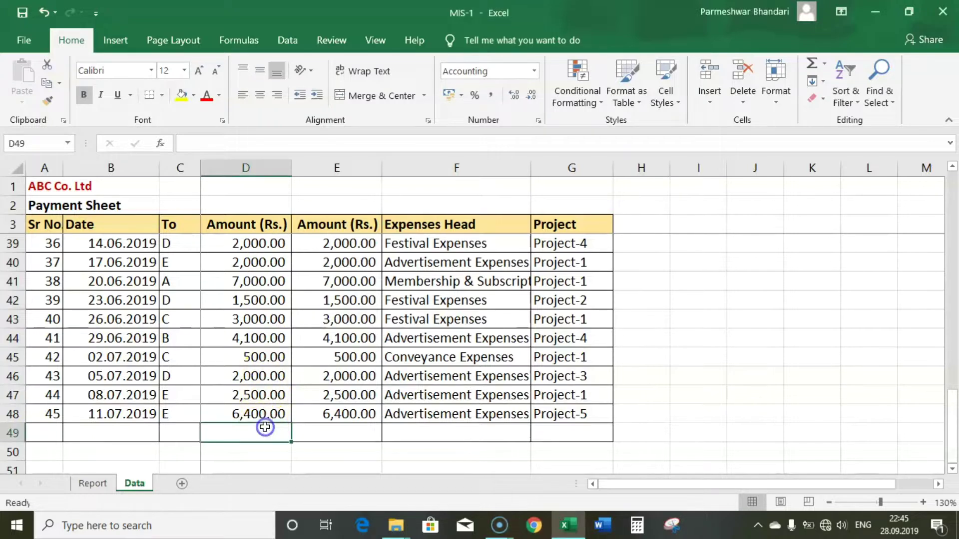
{"action": "left_click", "coordinate": [812, 65]}
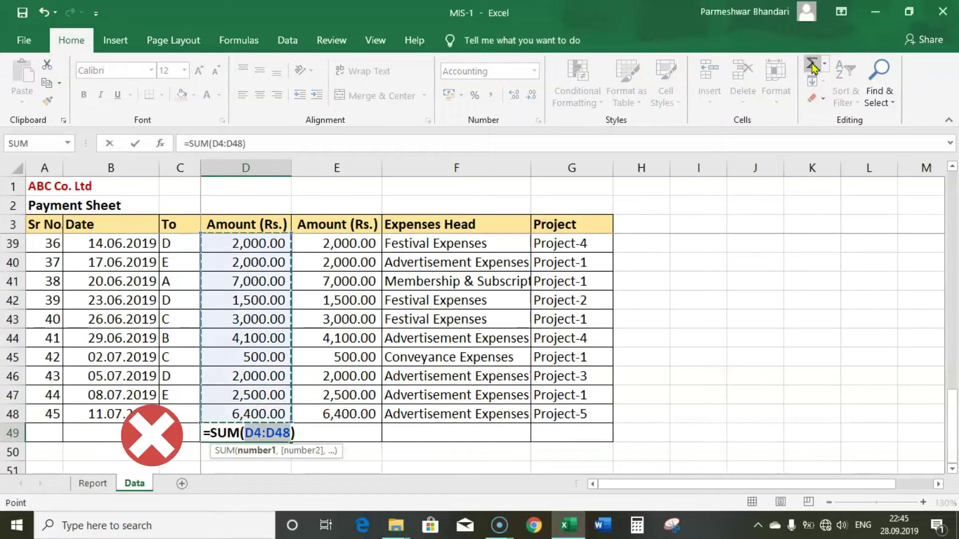
{"action": "key", "text": "Return"}
{"action": "left_click", "coordinate": [288, 434]}
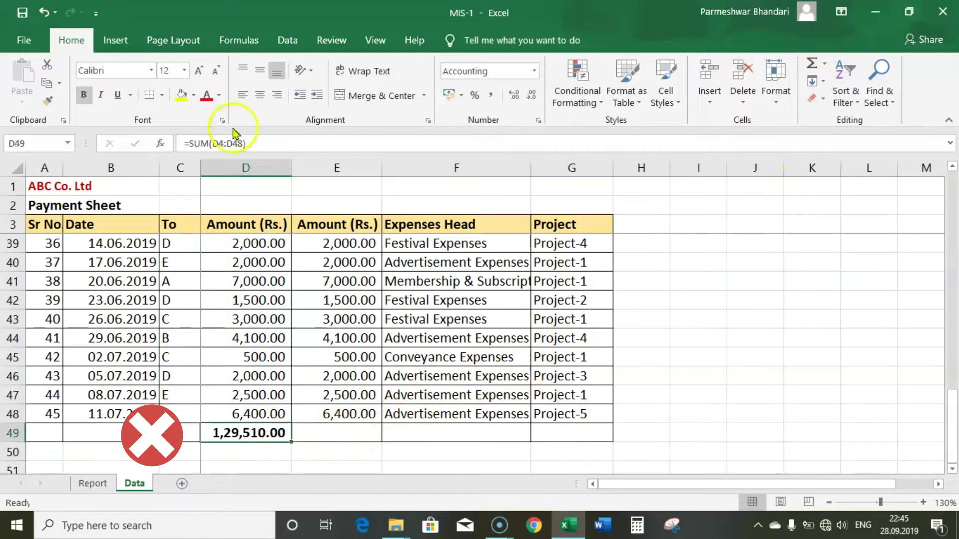
Step: Total the second Amount (Rs.) column in E49 with =SUBTOTAL(9,E4:E48), using function 9 - SUM
{"action": "left_click", "coordinate": [337, 434]}
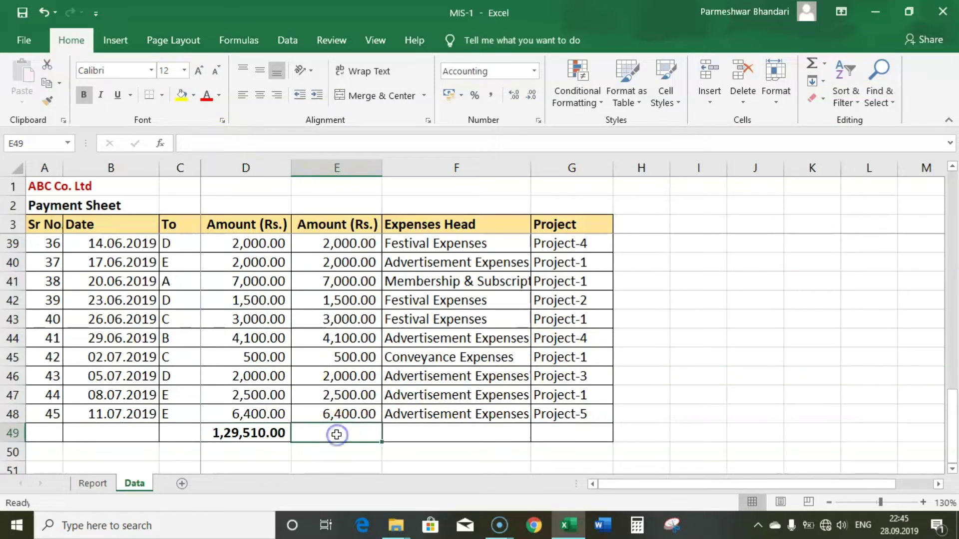
{"action": "type", "text": "=SUB"}
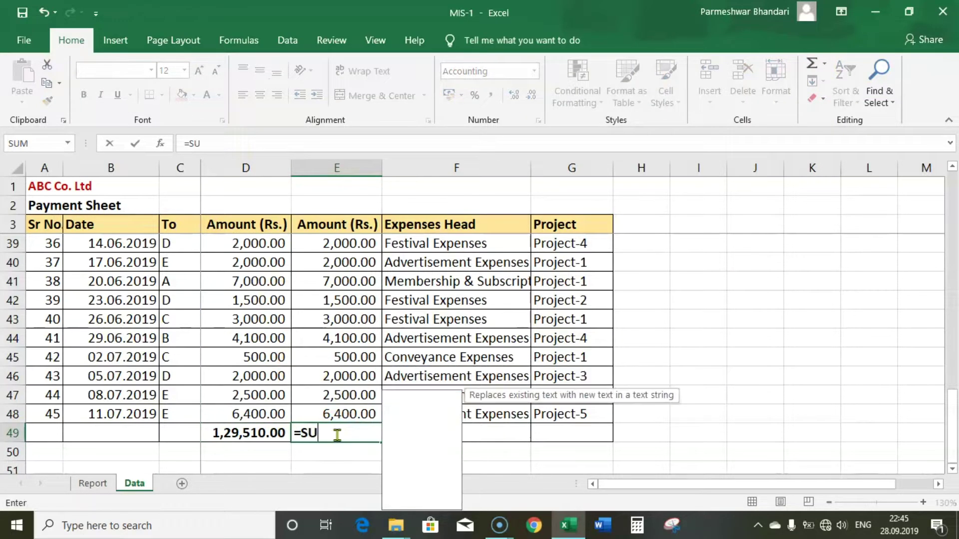
{"action": "key", "text": "Down"}
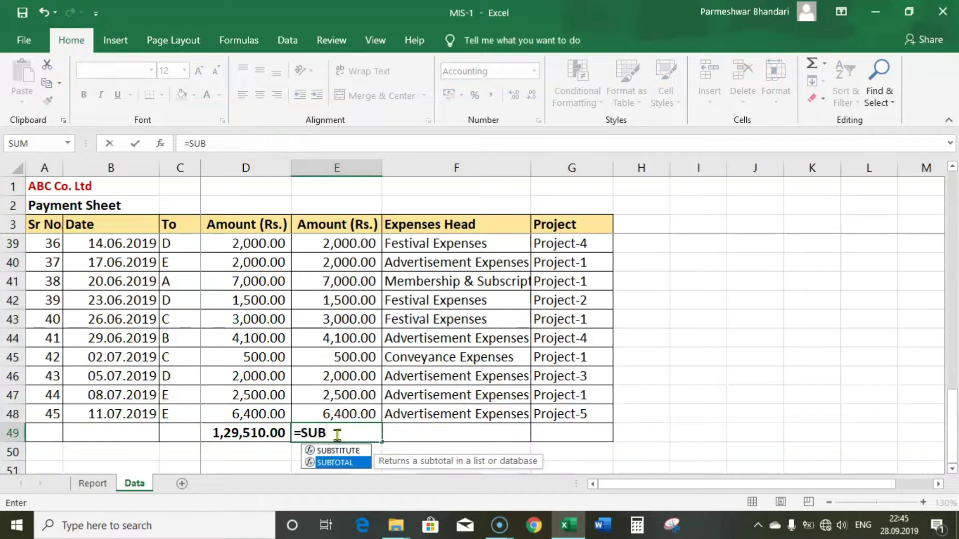
{"action": "key", "text": "Tab"}
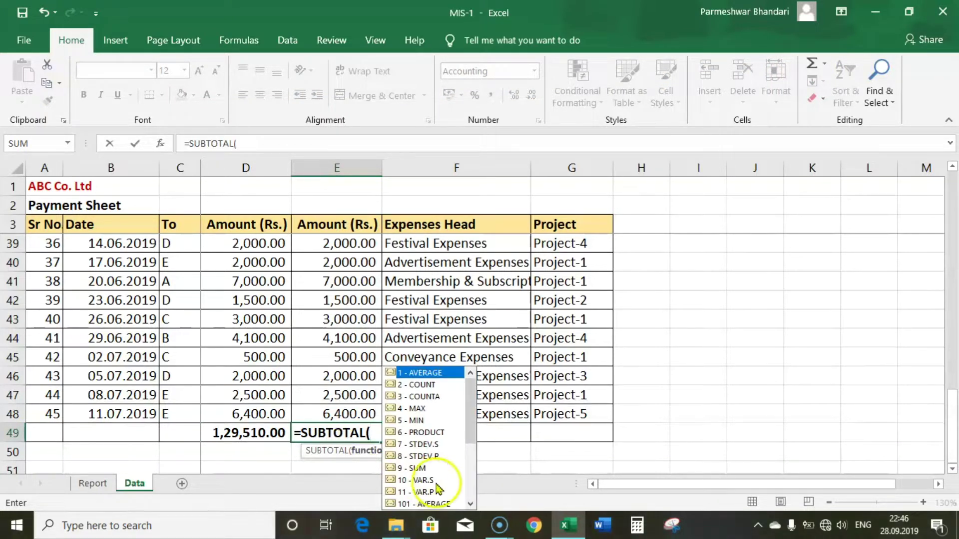
{"action": "left_click", "coordinate": [420, 472]}
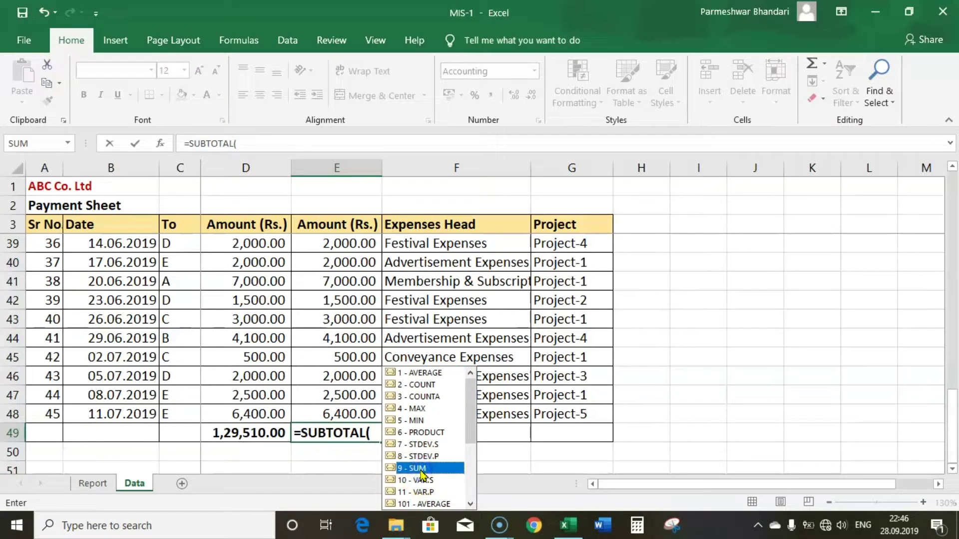
{"action": "double_click", "coordinate": [420, 472]}
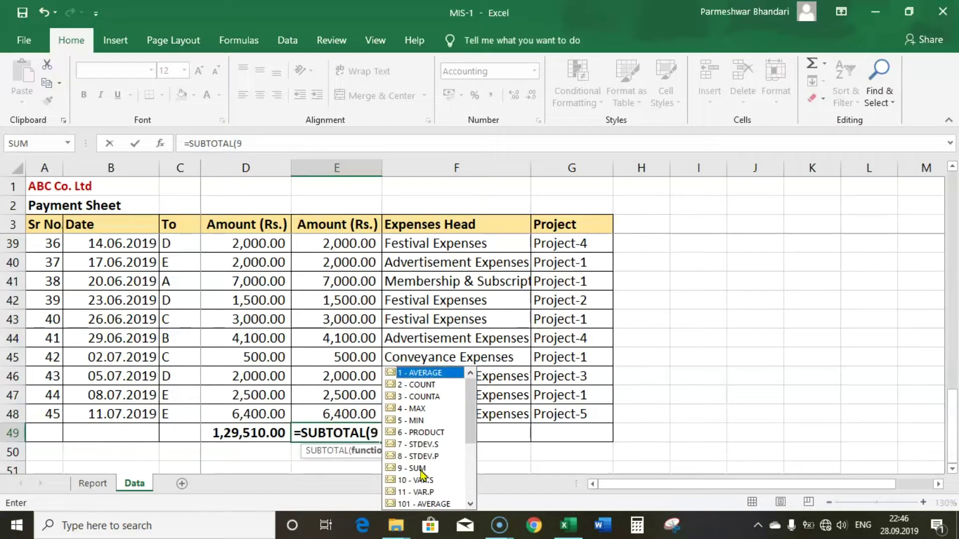
{"action": "type", "text": ","}
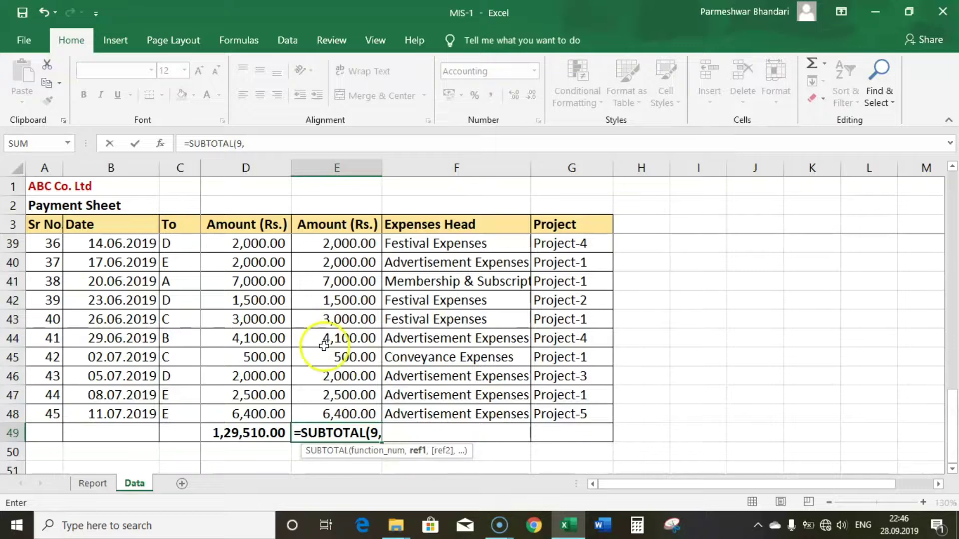
{"action": "left_click_drag", "start_coordinate": [349, 414], "coordinate": [335, 250]}
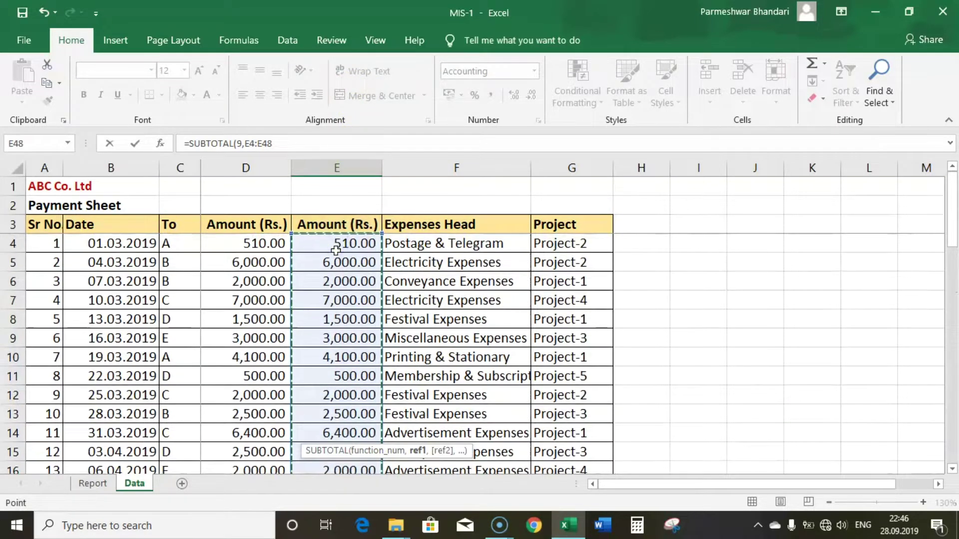
{"action": "key", "text": "Return"}
{"action": "scroll", "coordinate": [335, 244], "scroll_direction": "down", "scroll_amount": 2}
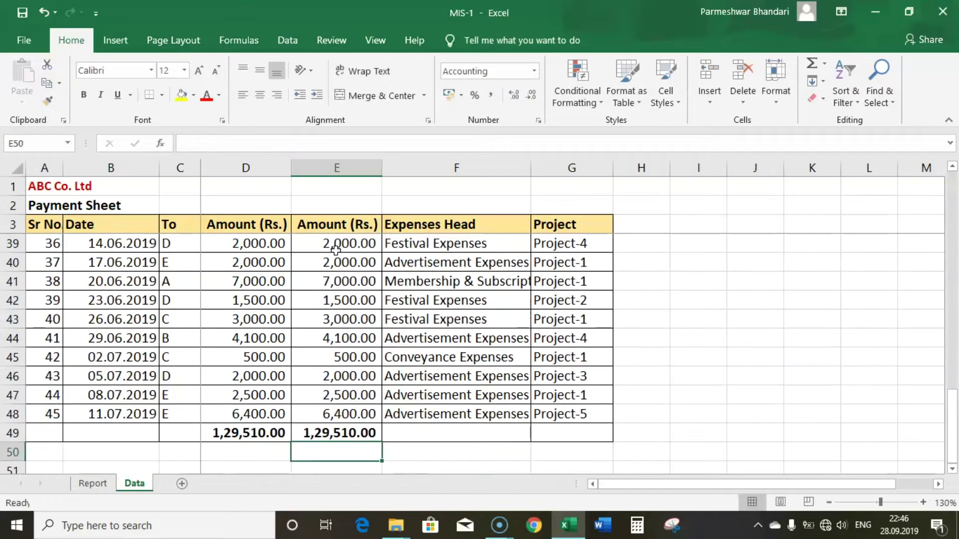
Step: Look over the amount rows and compare the total formulas in E49 and D49
{"action": "left_click", "coordinate": [272, 339]}
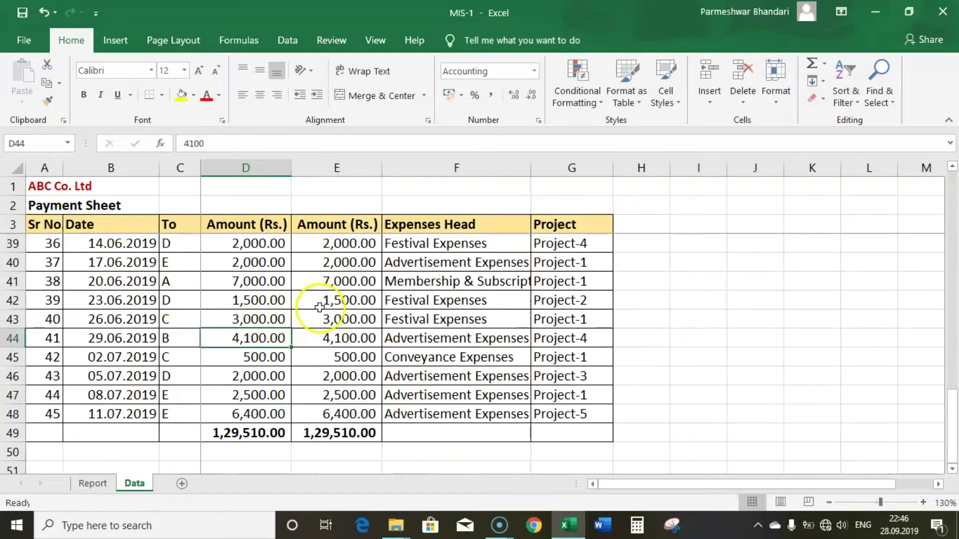
{"action": "scroll", "coordinate": [318, 299], "scroll_direction": "up", "scroll_amount": 11}
{"action": "scroll", "coordinate": [319, 302], "scroll_direction": "down", "scroll_amount": 11}
{"action": "scroll", "coordinate": [320, 306], "scroll_direction": "down", "scroll_amount": 1}
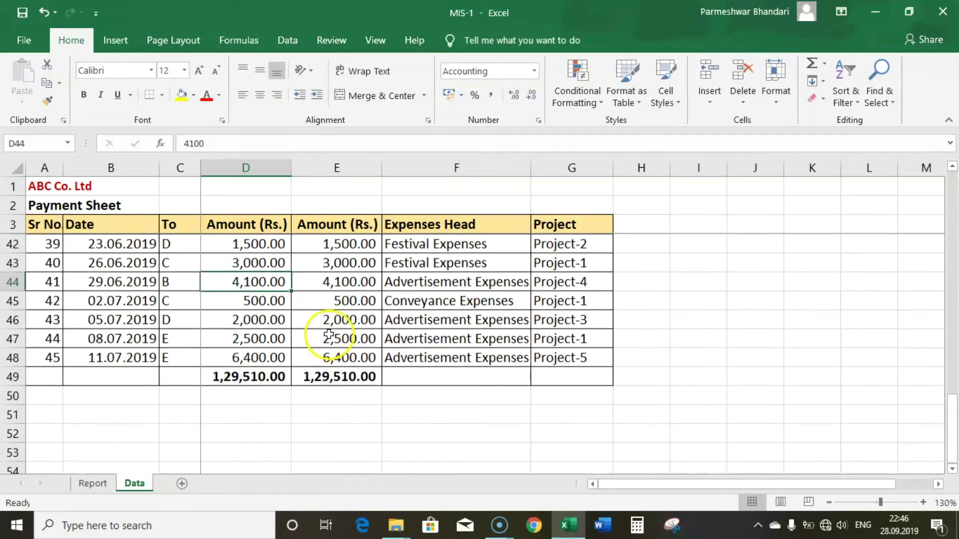
{"action": "left_click", "coordinate": [339, 378]}
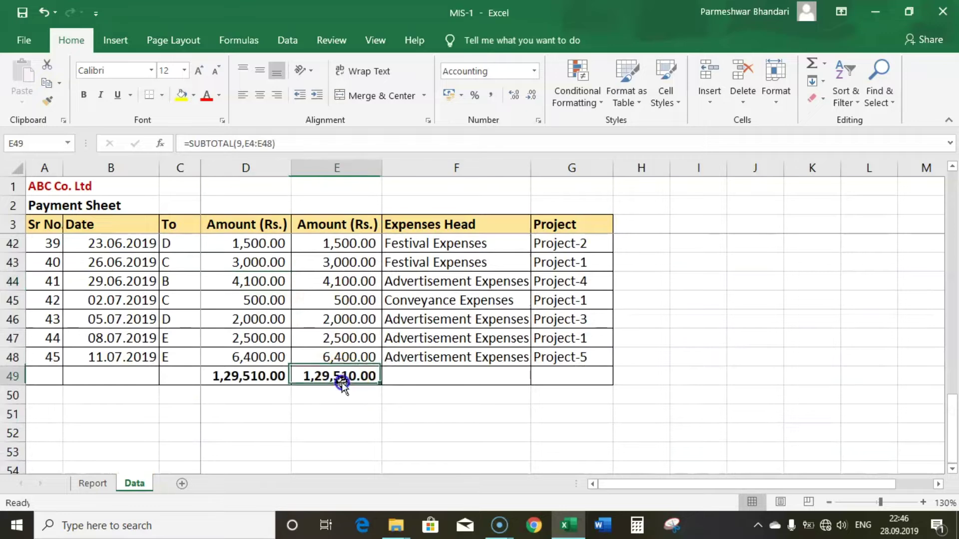
{"action": "left_click", "coordinate": [244, 375]}
Step: Turn on filters for the table's header row from Sr No. to Project (A3:G3)
{"action": "scroll", "coordinate": [337, 329], "scroll_direction": "up", "scroll_amount": 13}
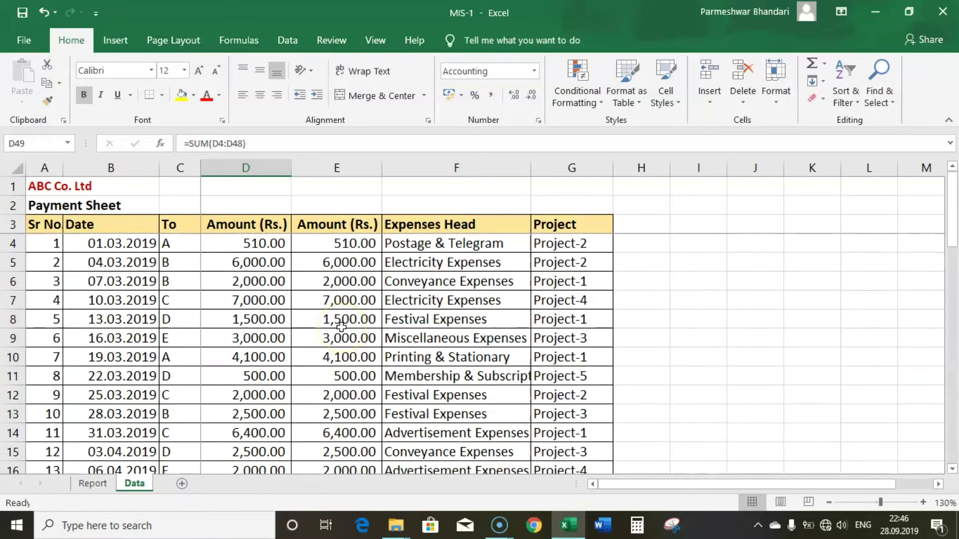
{"action": "left_click_drag", "start_coordinate": [52, 224], "coordinate": [551, 227]}
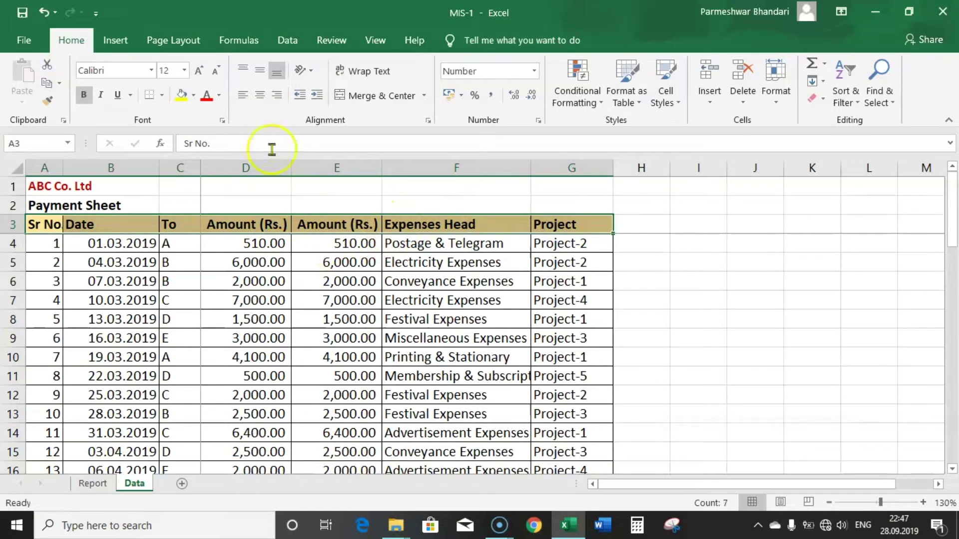
{"action": "left_click", "coordinate": [287, 42]}
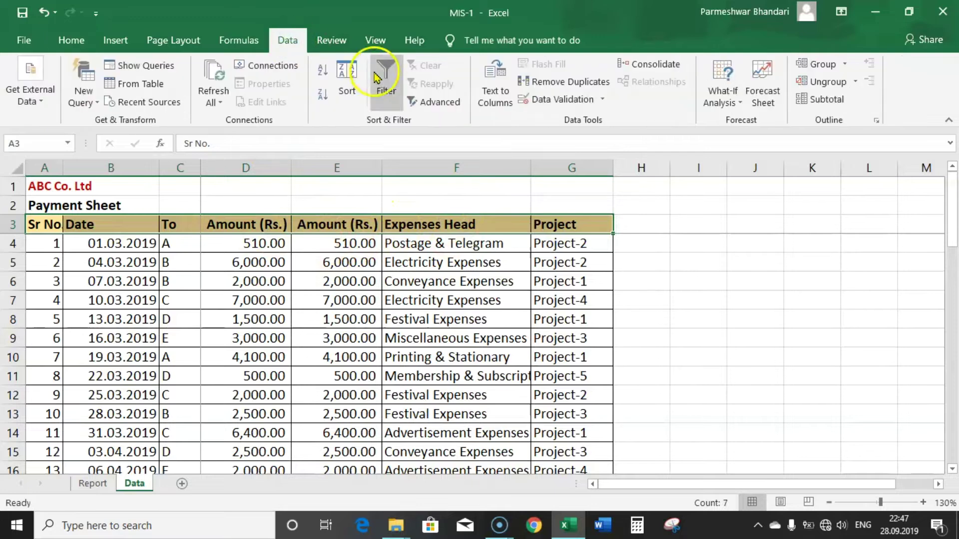
{"action": "left_click", "coordinate": [386, 95]}
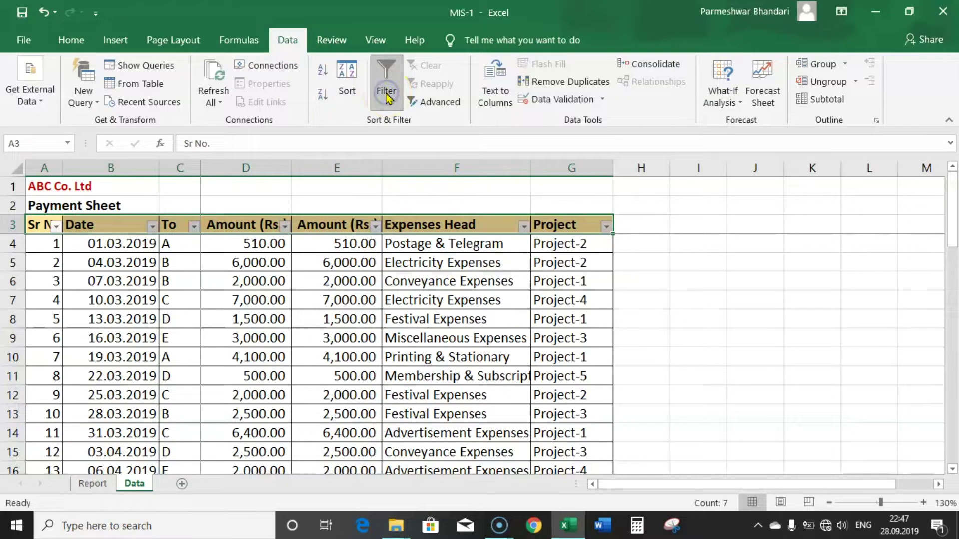
{"action": "left_click", "coordinate": [251, 283]}
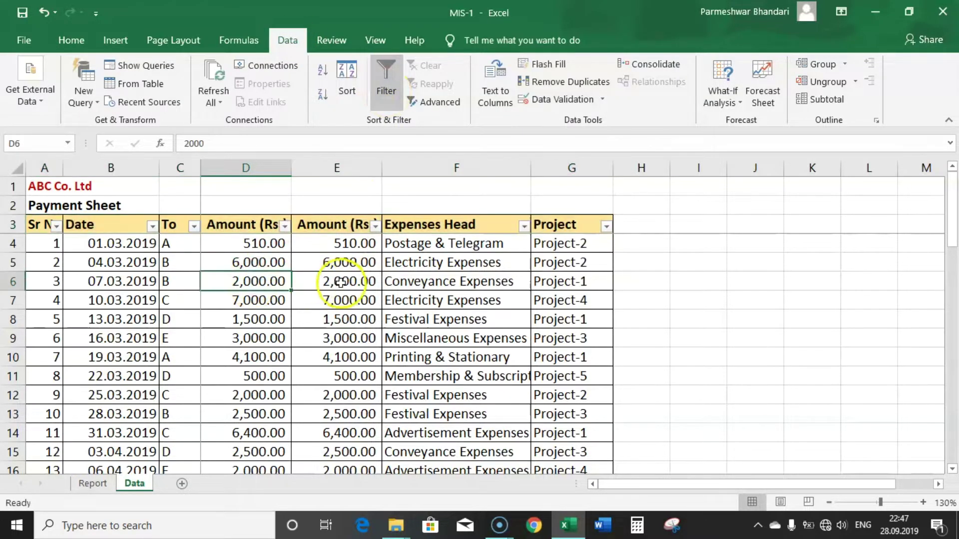
Step: Filter the Expenses Head column to show only Advertisement Expenses
{"action": "scroll", "coordinate": [347, 302], "scroll_direction": "down", "scroll_amount": 5}
{"action": "scroll", "coordinate": [350, 302], "scroll_direction": "down", "scroll_amount": 7}
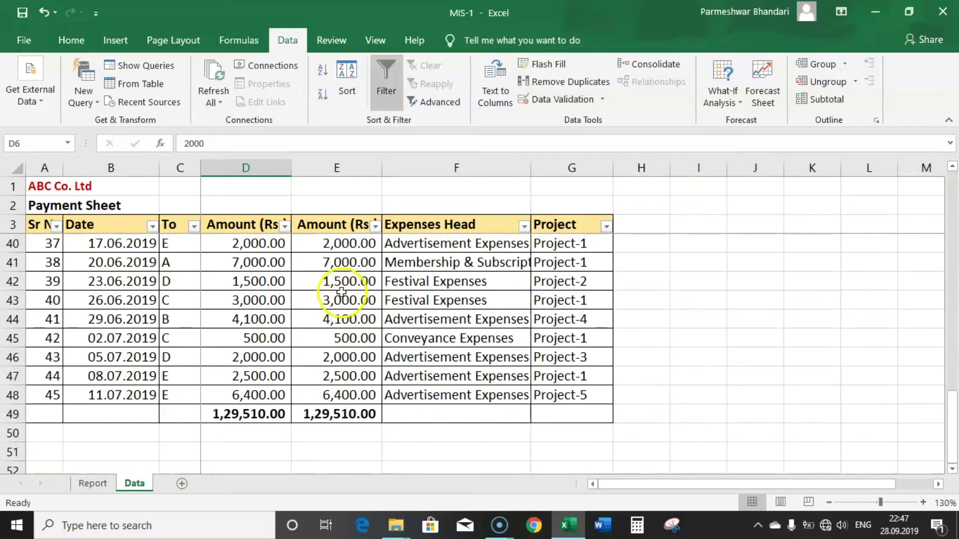
{"action": "left_click", "coordinate": [524, 227]}
{"action": "left_click", "coordinate": [375, 349]}
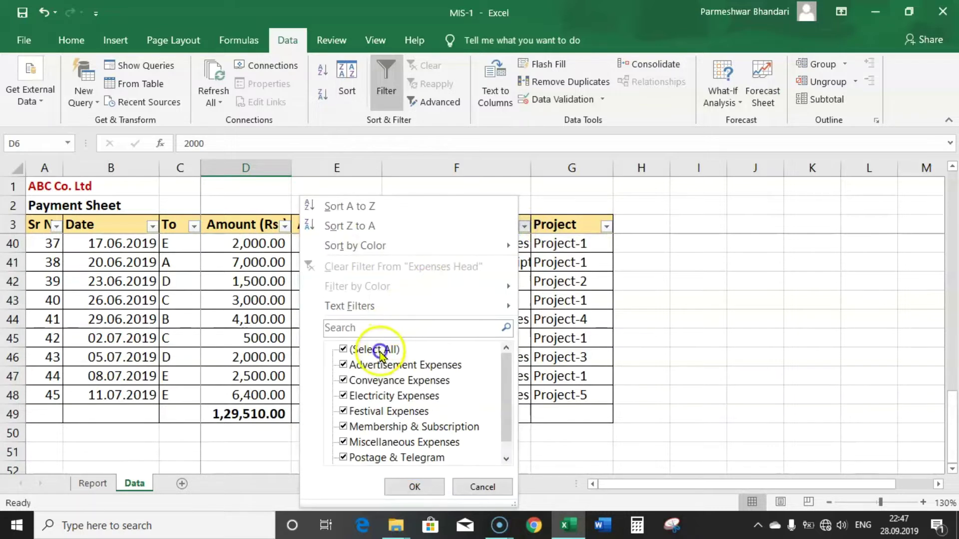
{"action": "left_click", "coordinate": [375, 367]}
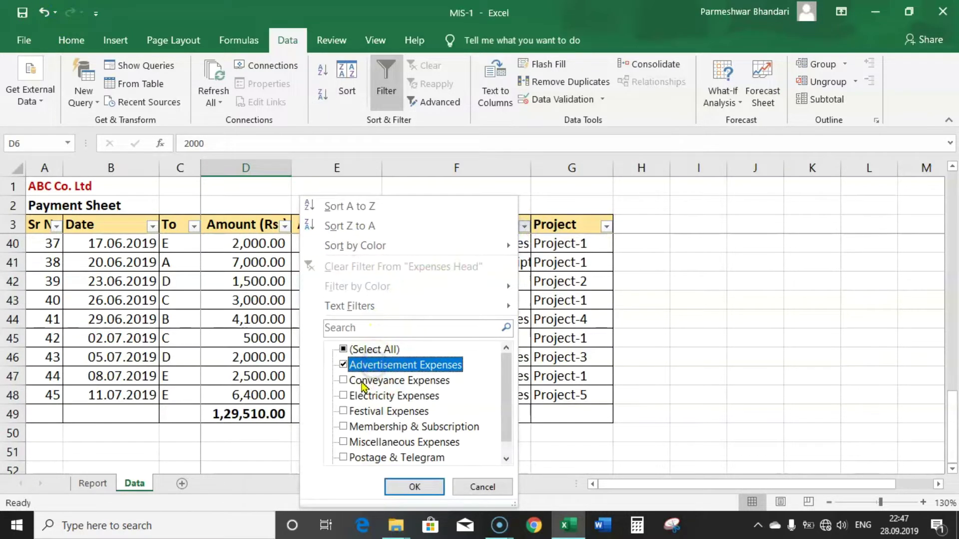
{"action": "left_click", "coordinate": [415, 487]}
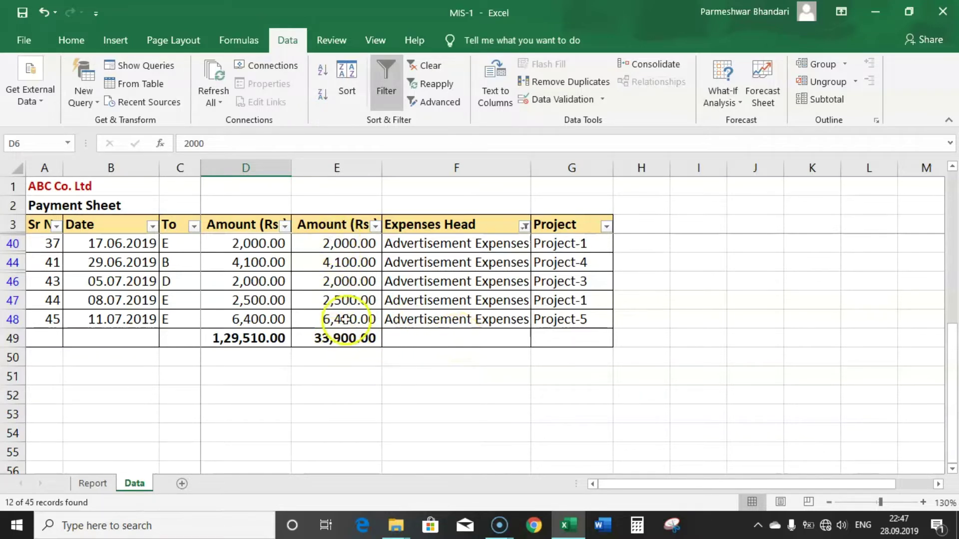
Step: Check how the SUM total in D49 and the SUBTOTAL total in E49 respond to the Advertisement Expenses filter
{"action": "left_click", "coordinate": [247, 343]}
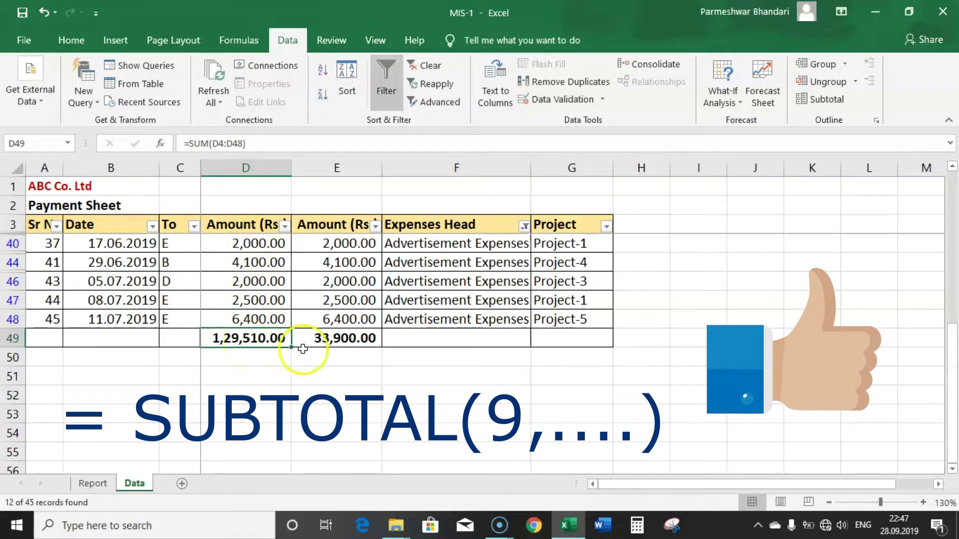
{"action": "left_click", "coordinate": [324, 341]}
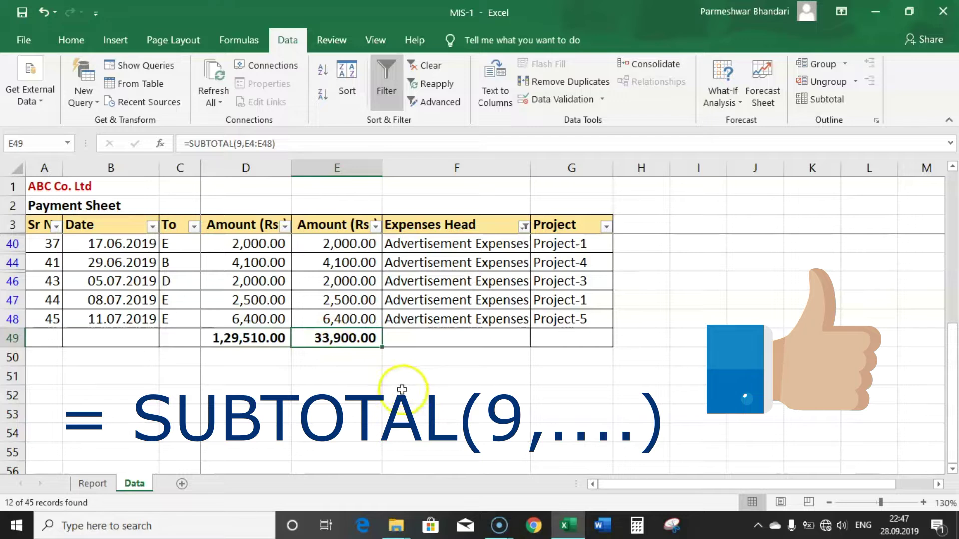
{"action": "left_click", "coordinate": [265, 341]}
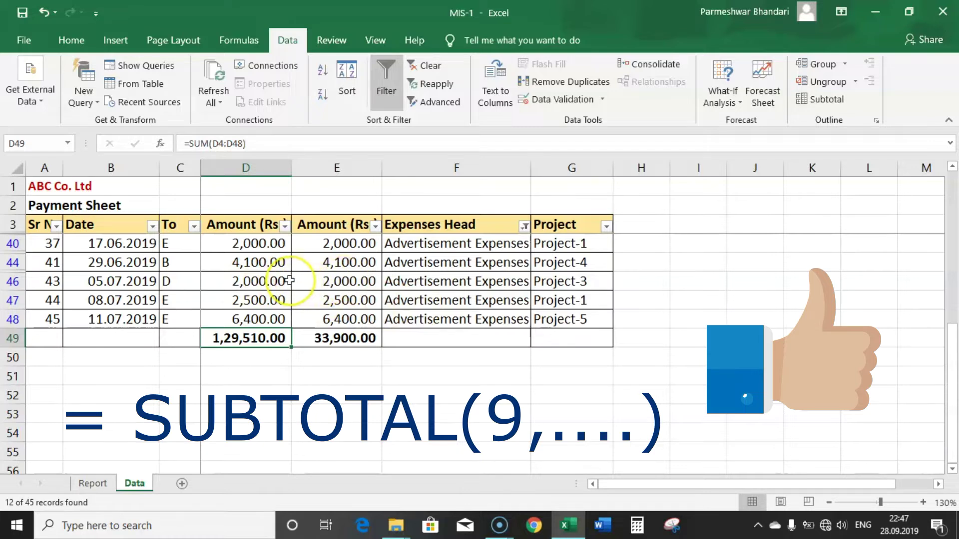
{"action": "left_click", "coordinate": [329, 339]}
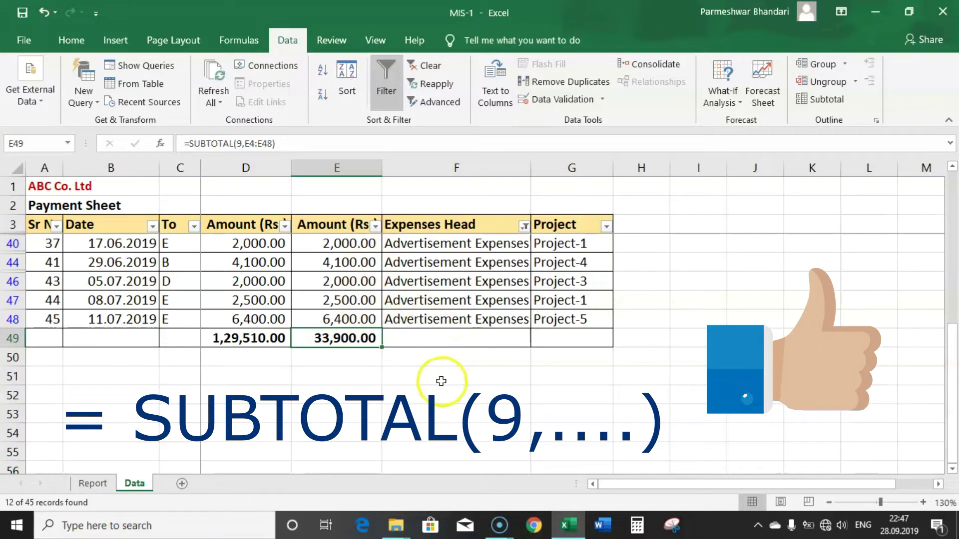
Step: Change the Expenses Head filter to show only Festival Expenses and Membership & Subscription
{"action": "left_click", "coordinate": [524, 228]}
{"action": "left_click", "coordinate": [370, 366]}
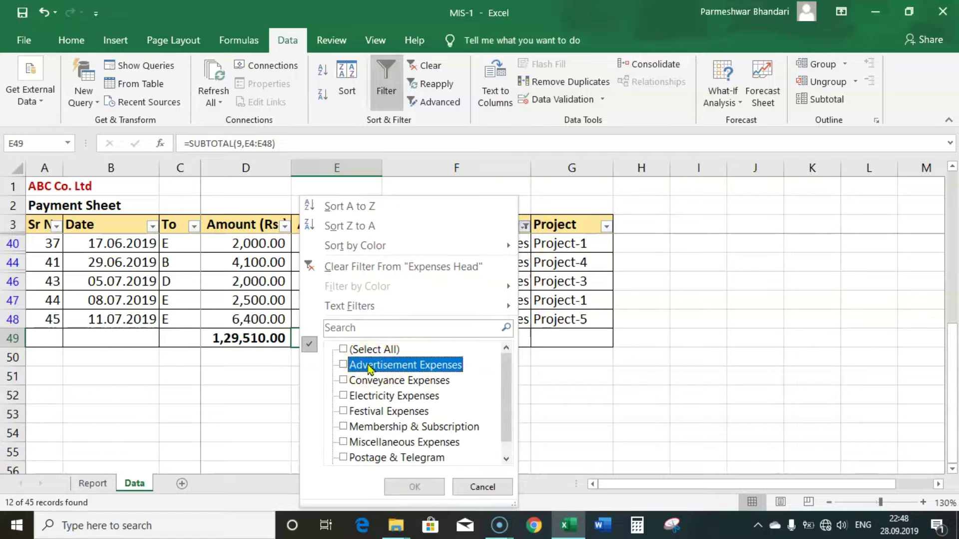
{"action": "left_click", "coordinate": [344, 412]}
{"action": "left_click", "coordinate": [344, 427]}
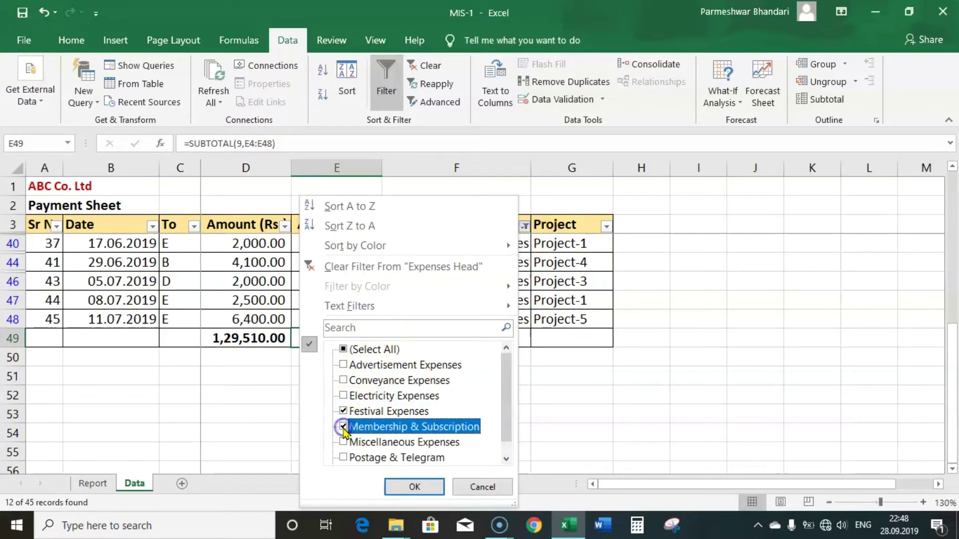
{"action": "left_click", "coordinate": [414, 486]}
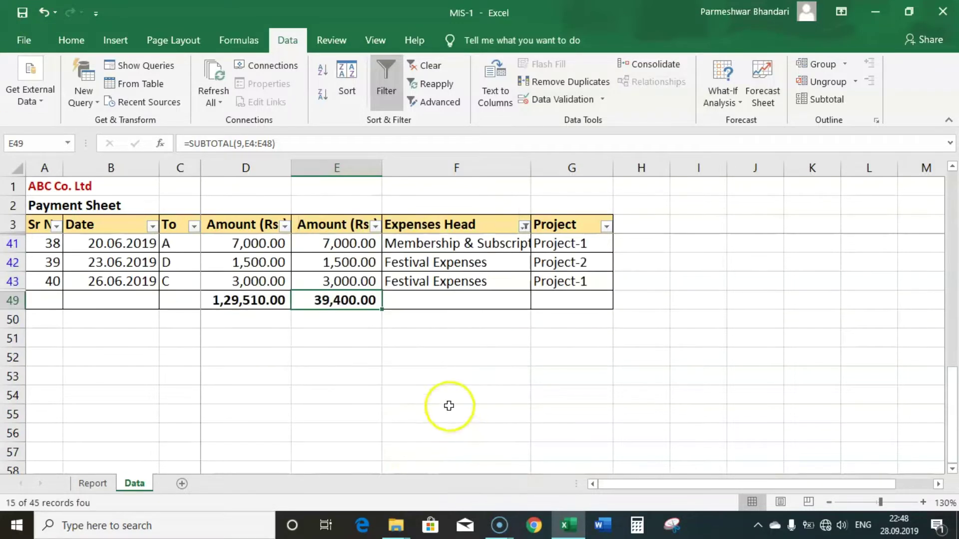
Step: Filter the To column to show only A and D alongside the existing Expenses Head filter
{"action": "left_click", "coordinate": [194, 227]}
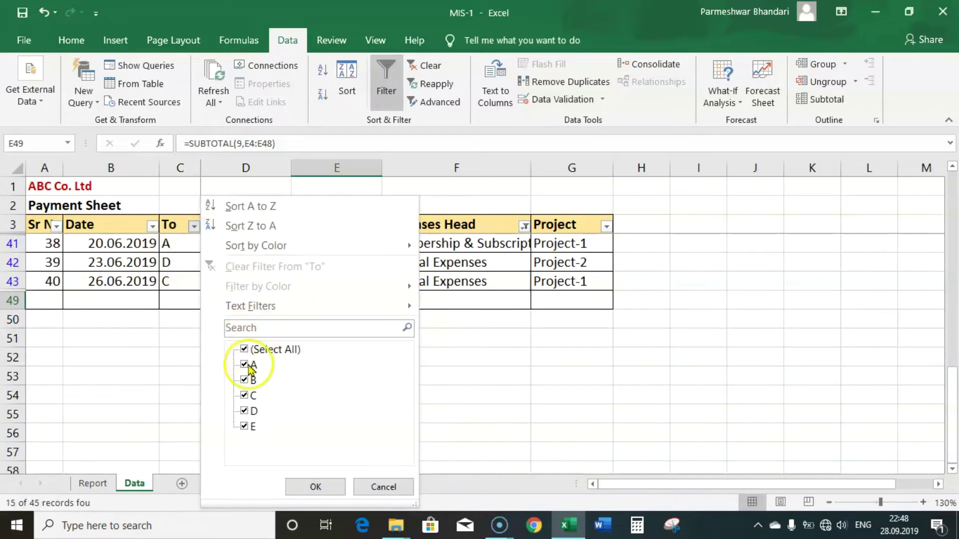
{"action": "left_click_drag", "start_coordinate": [245, 387], "coordinate": [246, 368]}
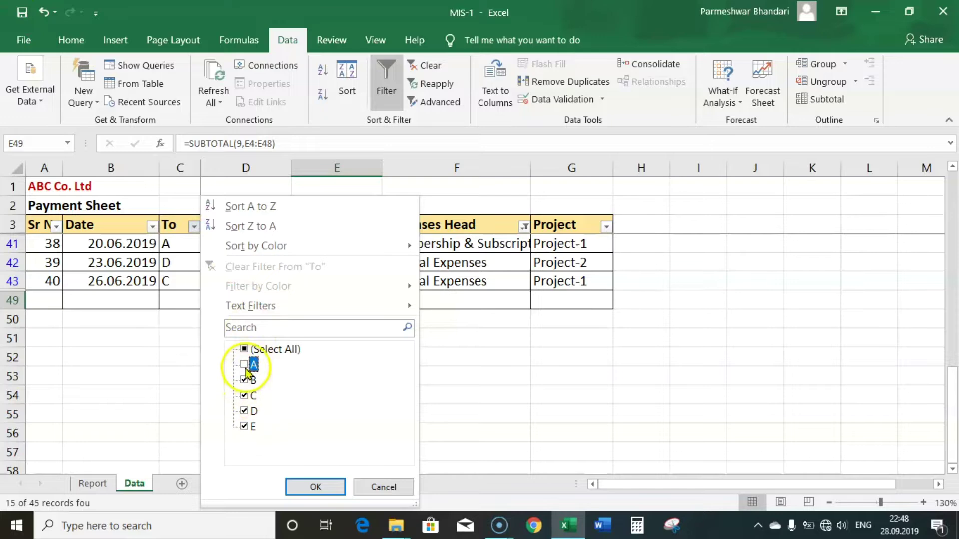
{"action": "left_click", "coordinate": [249, 348]}
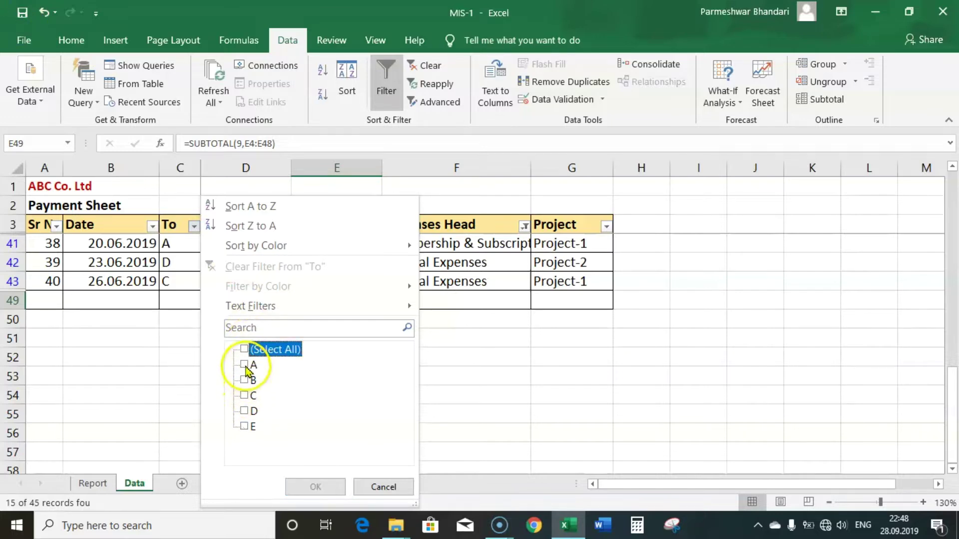
{"action": "left_click", "coordinate": [247, 364]}
{"action": "left_click", "coordinate": [250, 410]}
{"action": "left_click", "coordinate": [311, 487]}
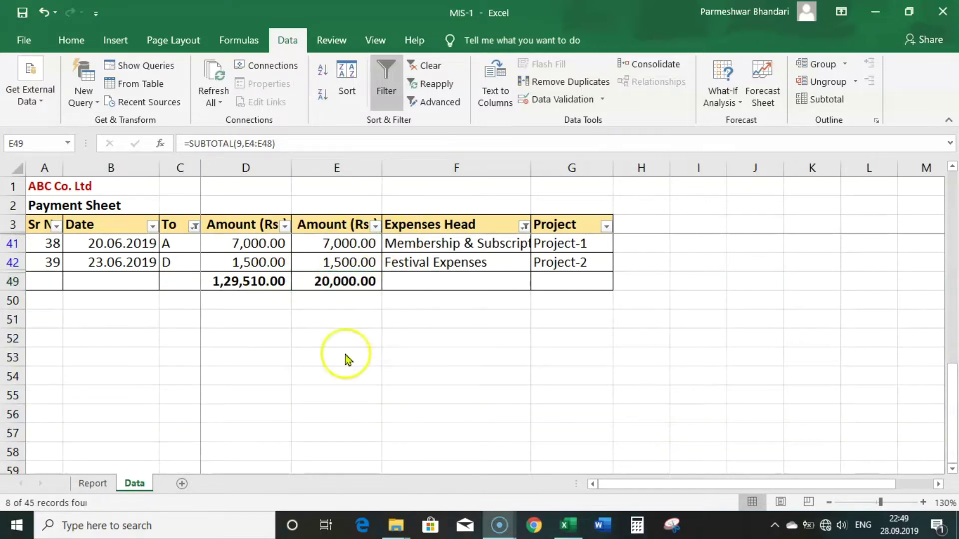
Step: Undo the added second Amount column and turn off the header row filters on the payment sheet
{"action": "key", "text": "ctrl+z"}
{"action": "key", "text": "alt"}
{"action": "left_click", "coordinate": [387, 91]}
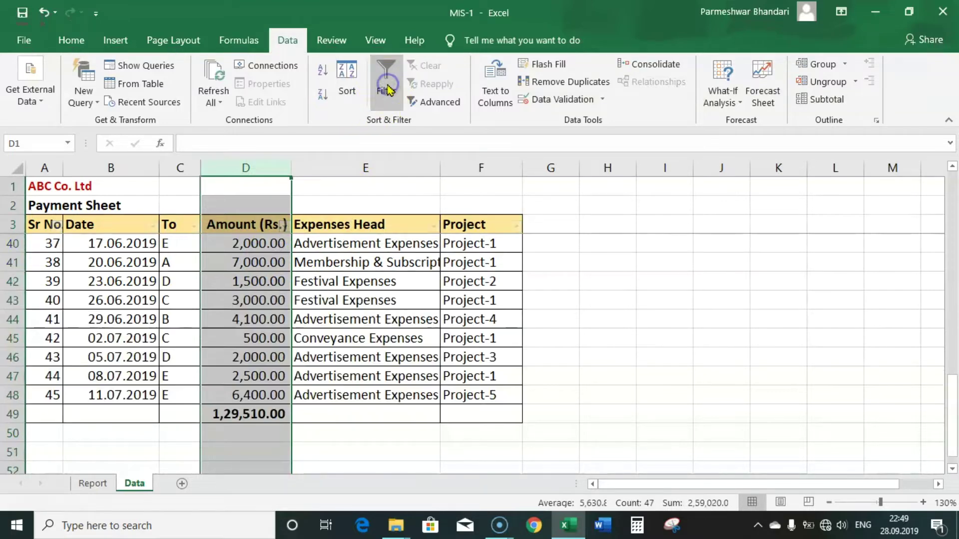
{"action": "left_click", "coordinate": [333, 284]}
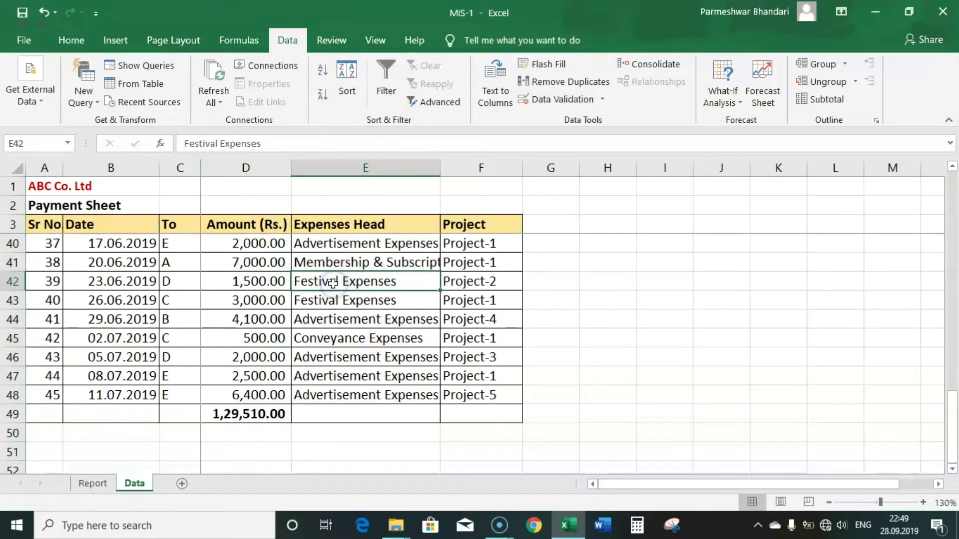
Step: Convert the payment data in A3:F48 into an Excel table with headers, leaving the total row outside it
{"action": "key", "text": "alt+h"}
{"action": "left_click_drag", "start_coordinate": [46, 224], "coordinate": [464, 414]}
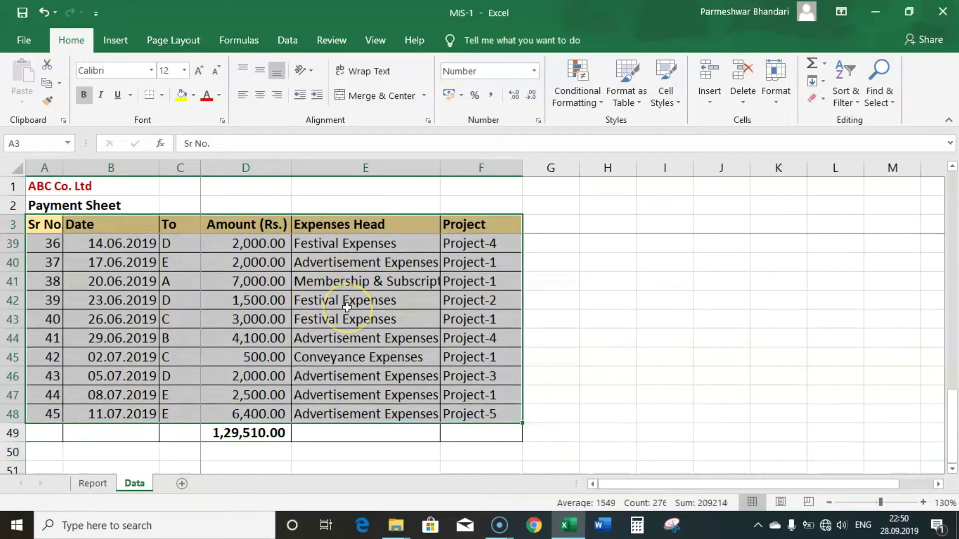
{"action": "left_click", "coordinate": [119, 42]}
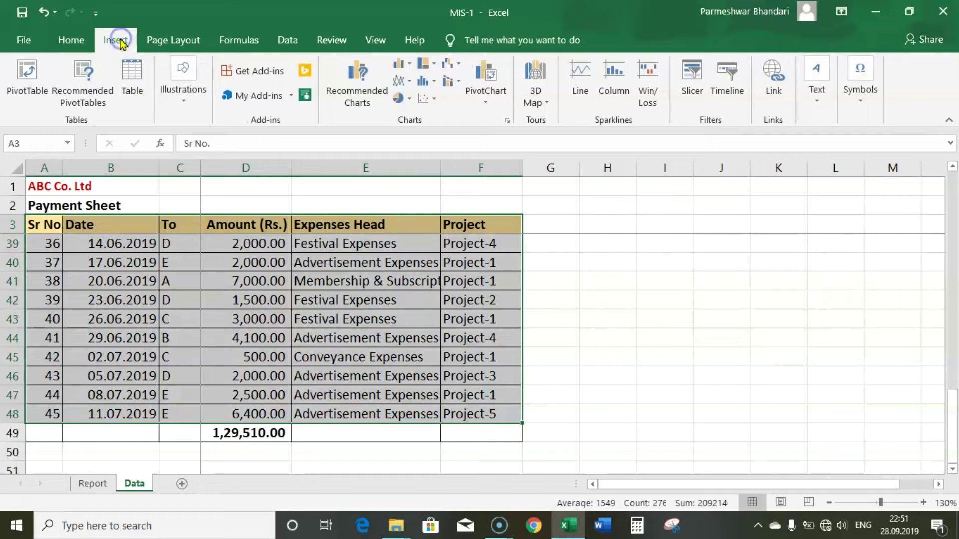
{"action": "left_click", "coordinate": [128, 74]}
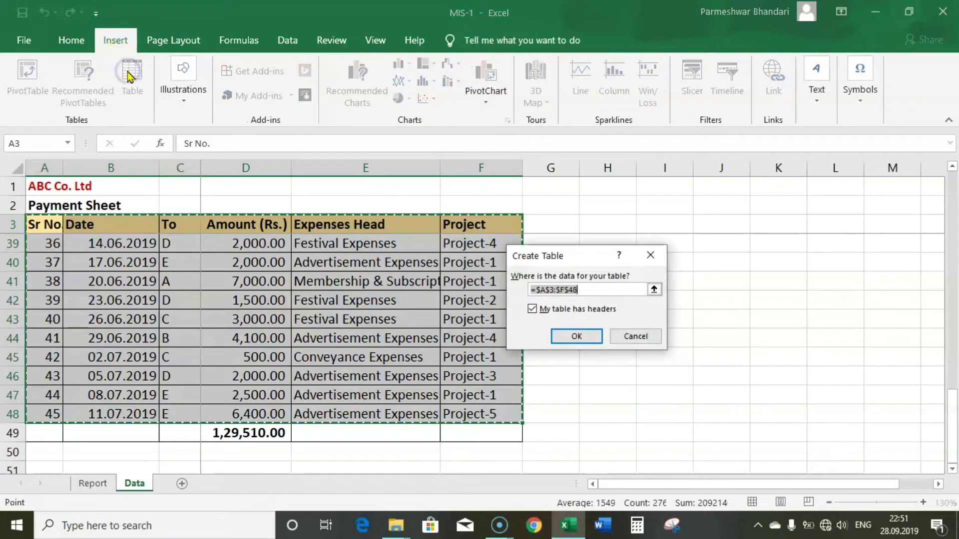
{"action": "left_click", "coordinate": [575, 337]}
{"action": "left_click", "coordinate": [68, 243]}
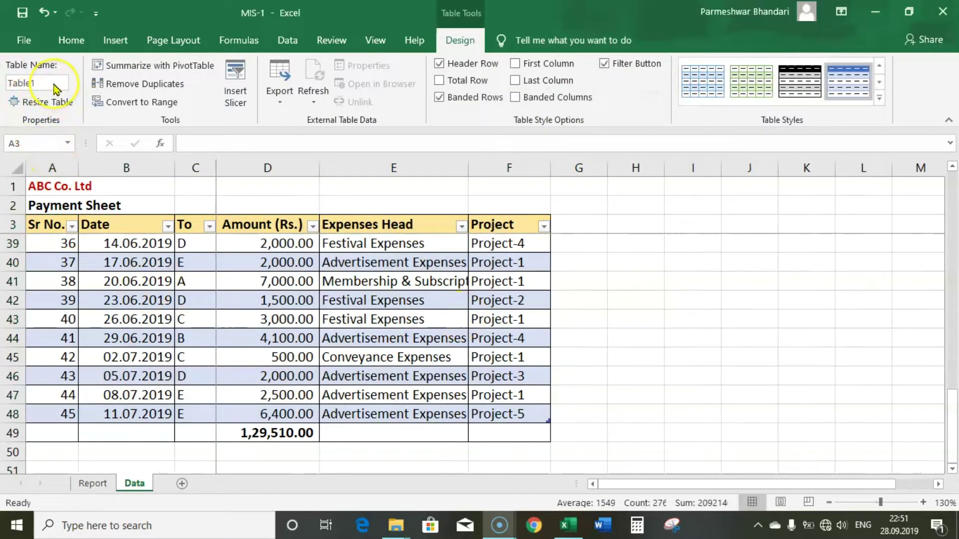
Step: Insert a slicer for the Expenses Head field and place it beside the table
{"action": "left_click", "coordinate": [110, 42]}
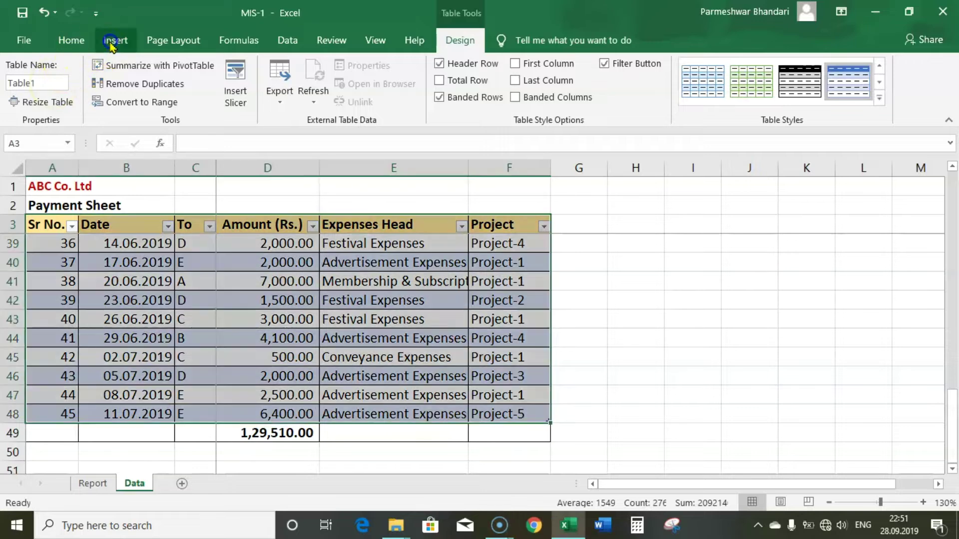
{"action": "left_click", "coordinate": [112, 44]}
{"action": "left_click", "coordinate": [691, 85]}
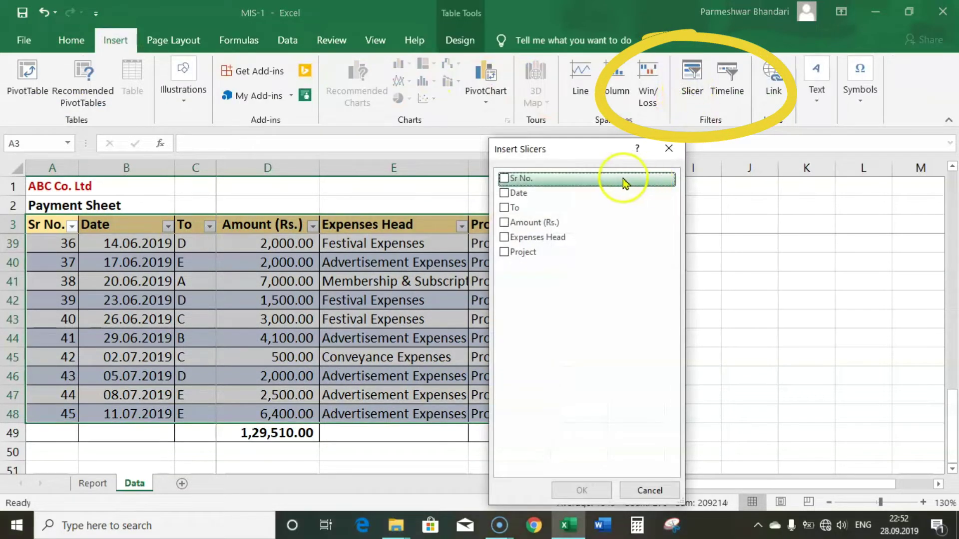
{"action": "left_click_drag", "start_coordinate": [587, 152], "coordinate": [750, 132]}
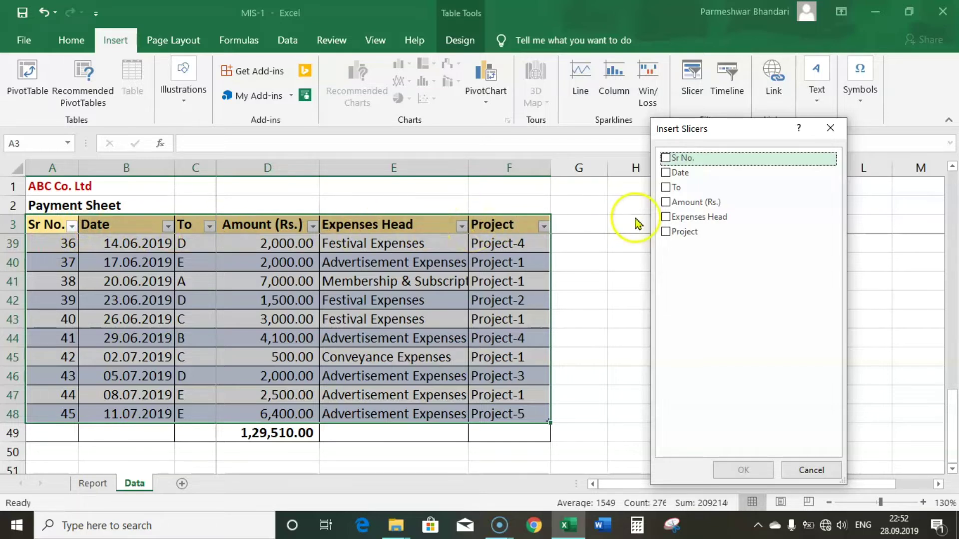
{"action": "left_click", "coordinate": [666, 217]}
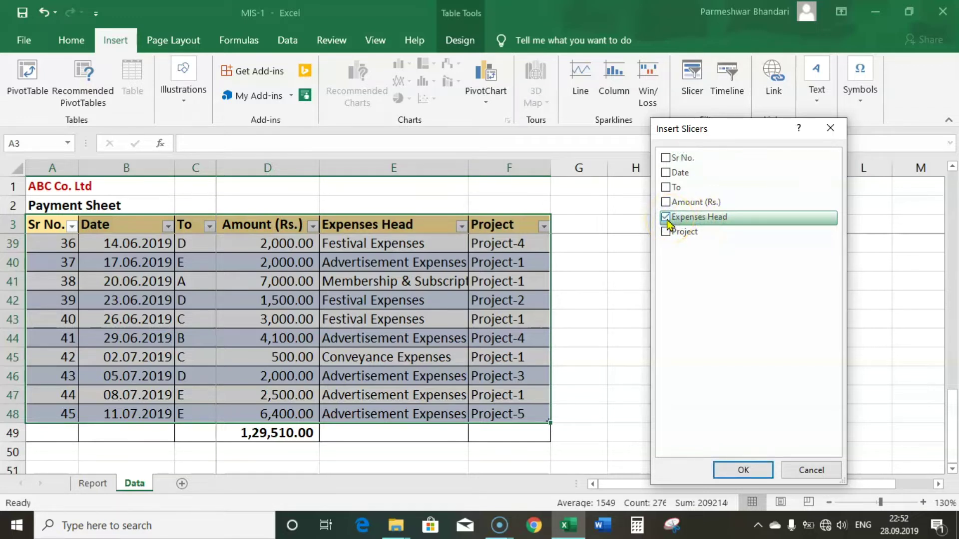
{"action": "left_click", "coordinate": [754, 469]}
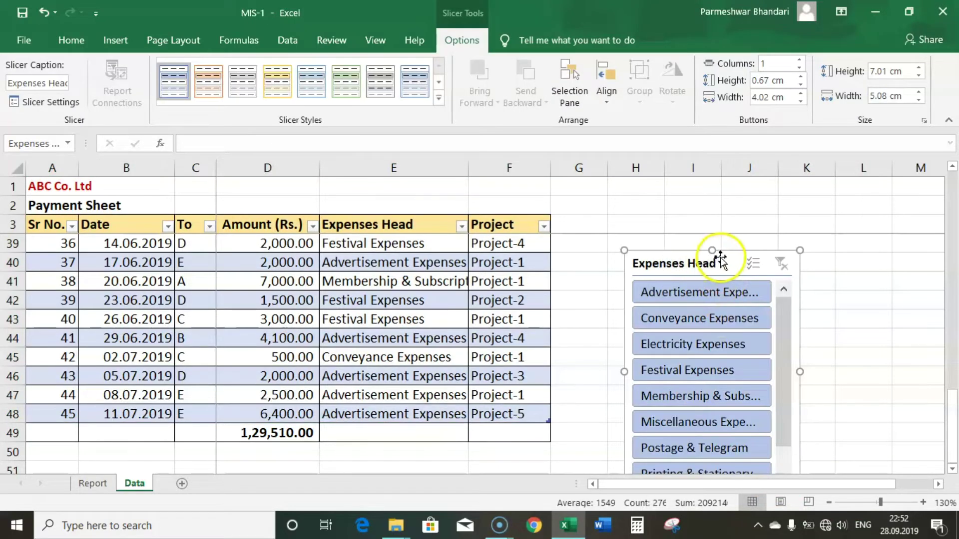
{"action": "left_click_drag", "start_coordinate": [727, 257], "coordinate": [671, 244]}
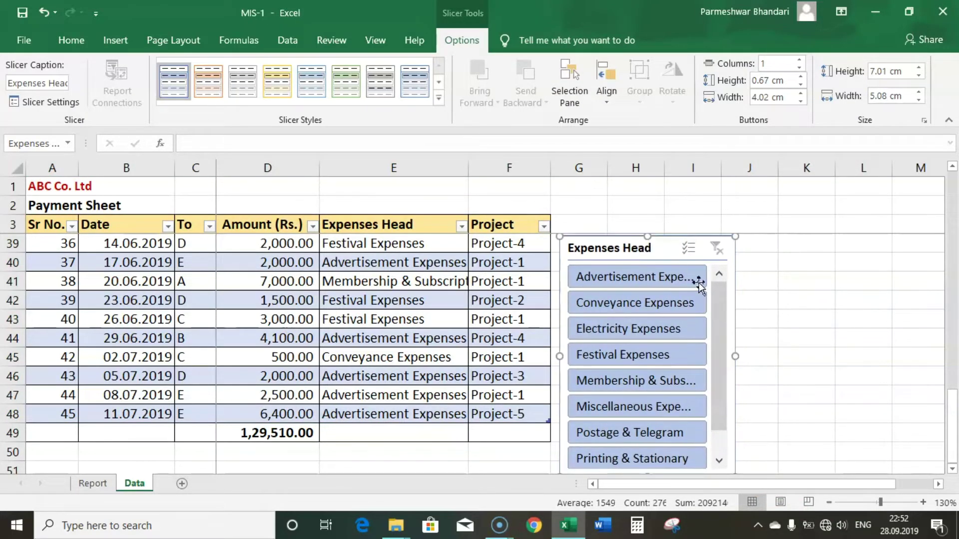
Step: Filter the table with the slicer to Advertisement Expenses, Electricity Expenses and Membership & Subscription
{"action": "scroll", "coordinate": [724, 281], "scroll_direction": "down", "scroll_amount": 1}
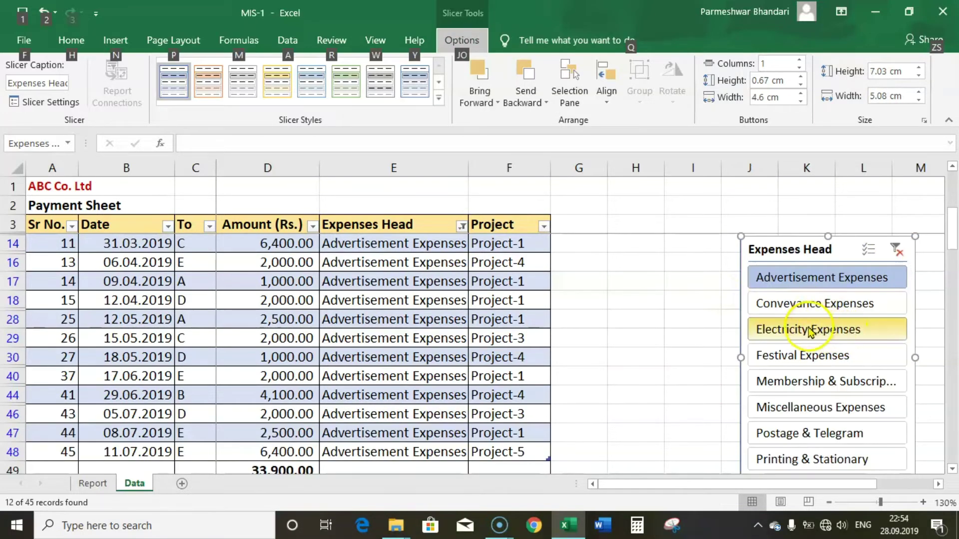
{"action": "left_click", "coordinate": [809, 330], "text": "ctrl"}
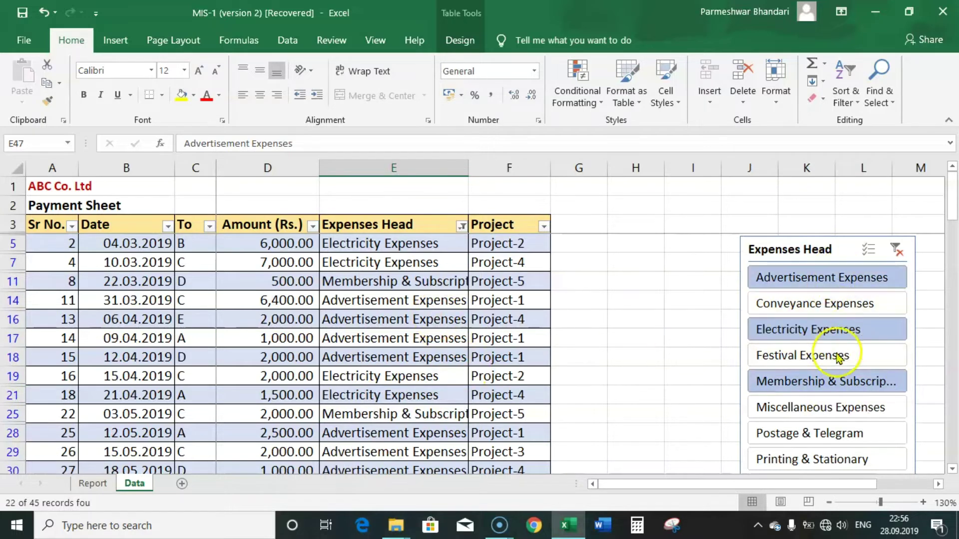
{"action": "scroll", "coordinate": [829, 359], "scroll_direction": "down", "scroll_amount": 1}
{"action": "scroll", "coordinate": [799, 370], "scroll_direction": "up", "scroll_amount": 1}
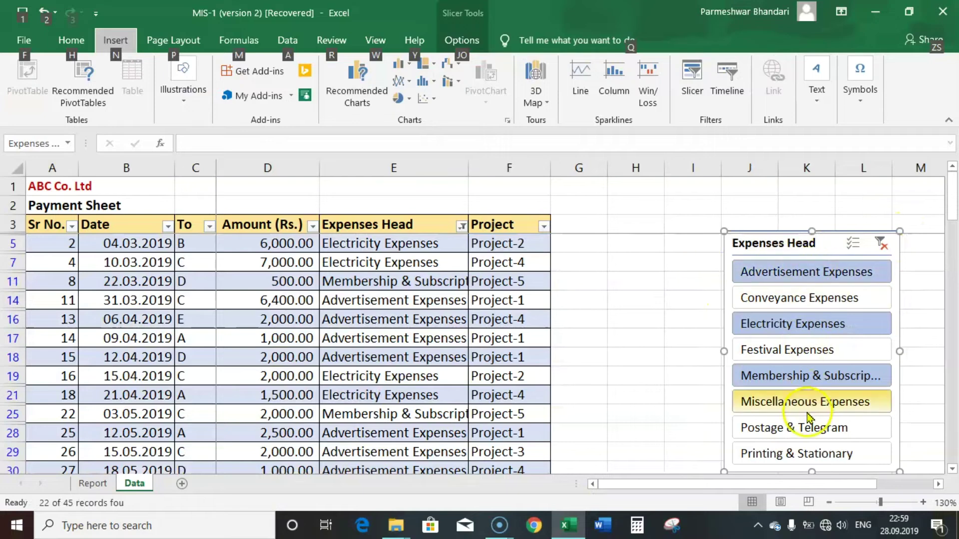
Step: Clear the Expenses Head slicer's filter and cut the slicer from the sheet
{"action": "left_click", "coordinate": [881, 245]}
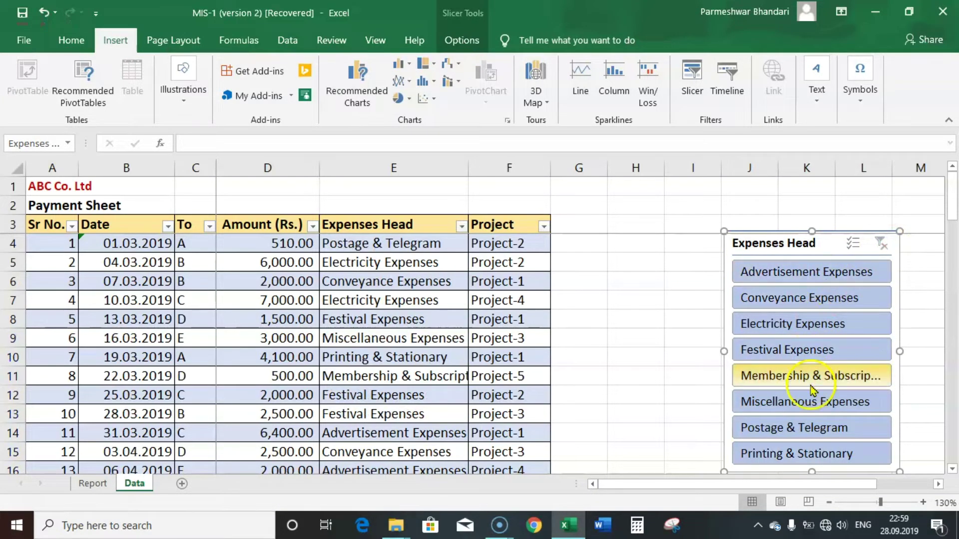
{"action": "right_click", "coordinate": [896, 239]}
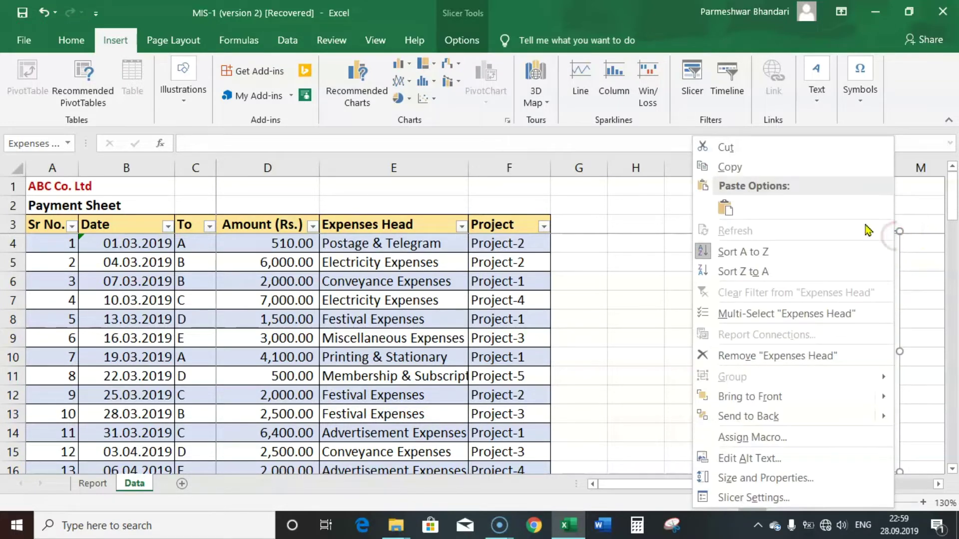
{"action": "left_click", "coordinate": [748, 147]}
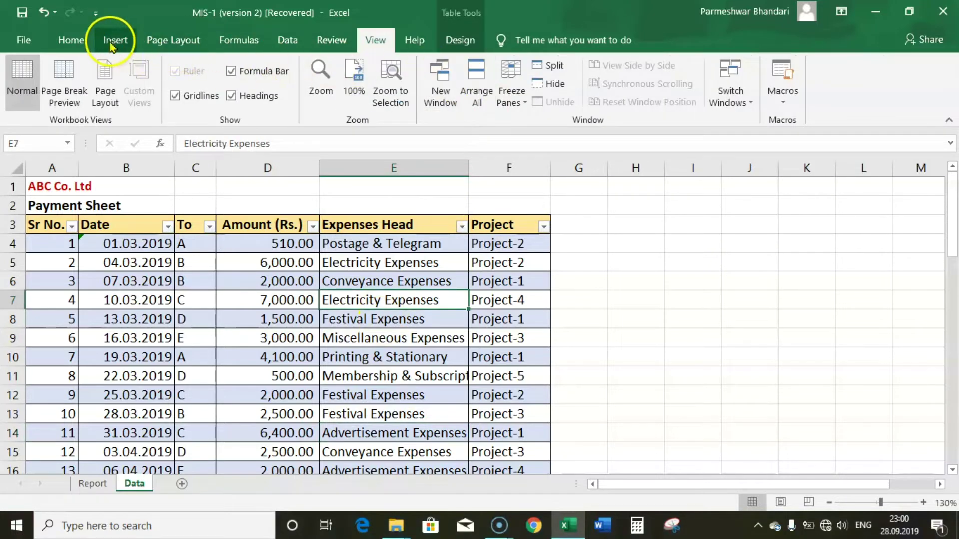
Step: Insert slicers for the table's To, Expenses Head and Project fields
{"action": "left_click", "coordinate": [111, 42]}
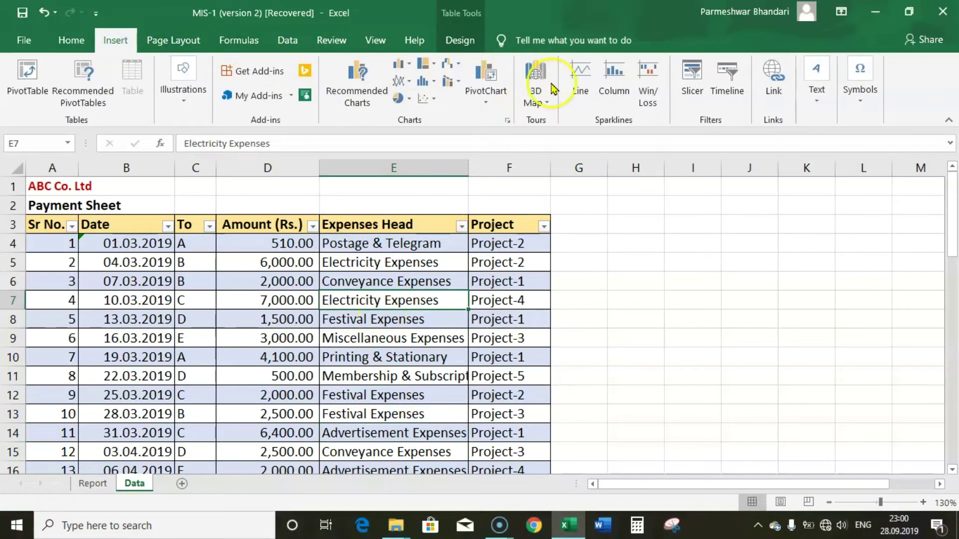
{"action": "left_click", "coordinate": [692, 82]}
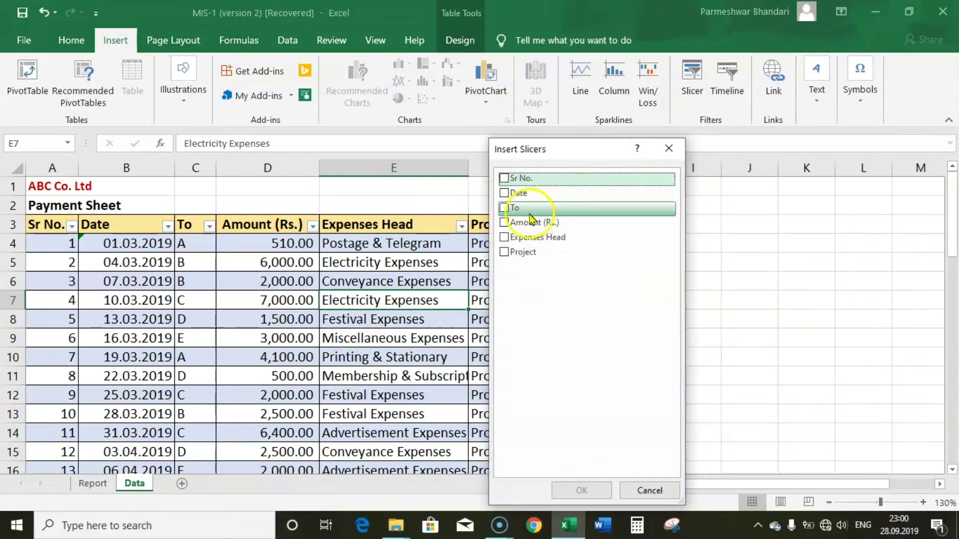
{"action": "left_click", "coordinate": [506, 238]}
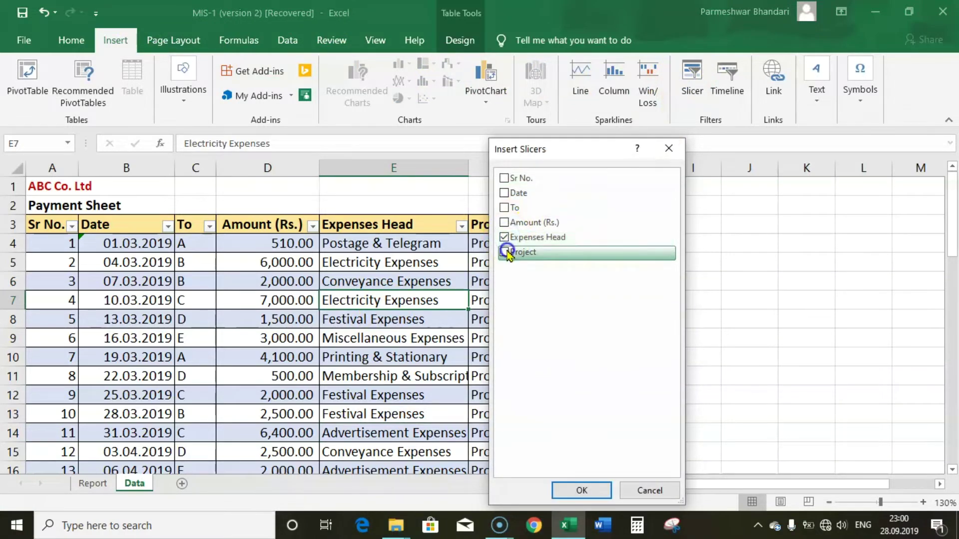
{"action": "left_click", "coordinate": [506, 252]}
{"action": "left_click", "coordinate": [505, 209]}
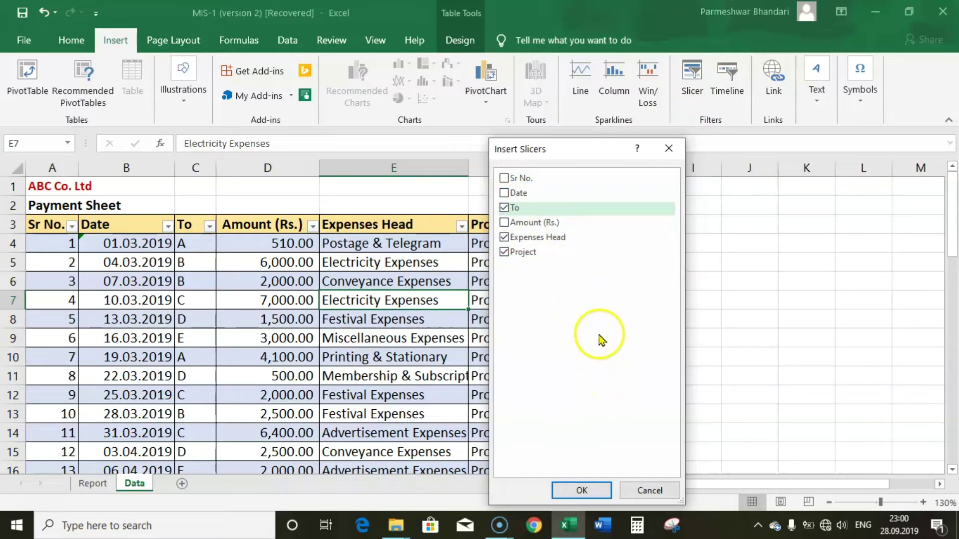
{"action": "left_click", "coordinate": [582, 490]}
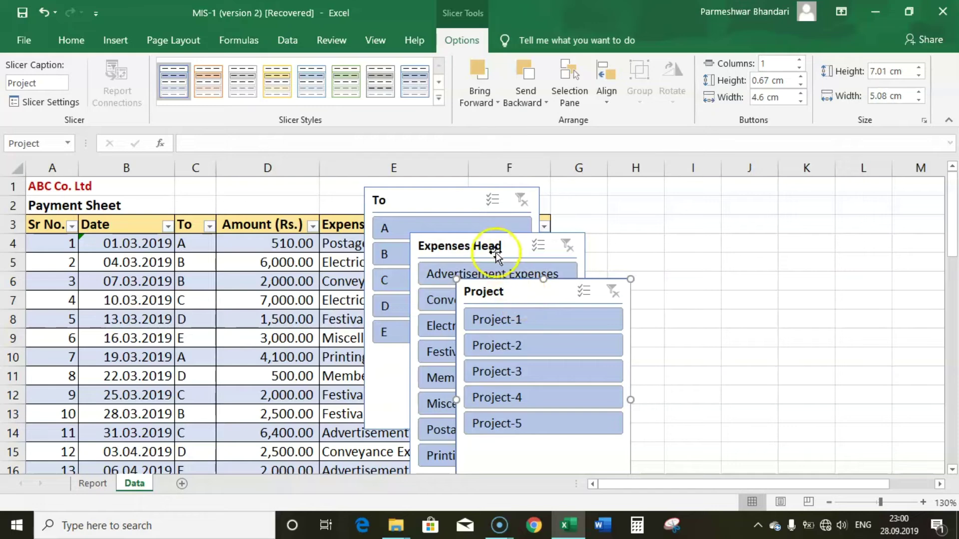
Step: Arrange the three slicers beside the table, shrinking the Project and To slicers, with To about 4.68 cm high and 2.46 cm wide
{"action": "left_click_drag", "start_coordinate": [504, 246], "coordinate": [869, 193]}
{"action": "left_click_drag", "start_coordinate": [535, 293], "coordinate": [668, 194]}
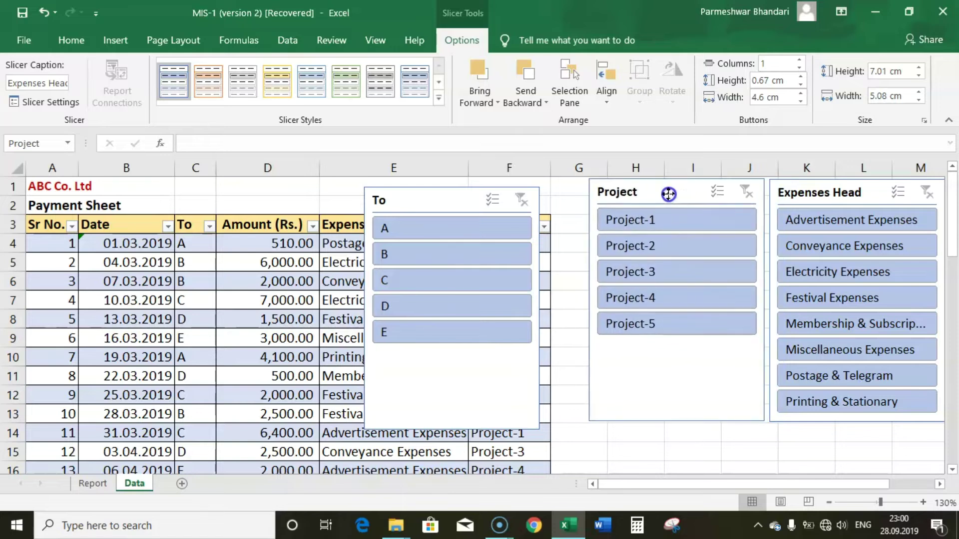
{"action": "left_click_drag", "start_coordinate": [761, 422], "coordinate": [762, 341]}
{"action": "left_click", "coordinate": [536, 425]}
{"action": "mouse_move", "coordinate": [536, 425]}
{"action": "left_mouse_down"}
{"action": "mouse_move", "coordinate": [533, 364]}
{"action": "mouse_move", "coordinate": [531, 417]}
{"action": "left_mouse_up"}
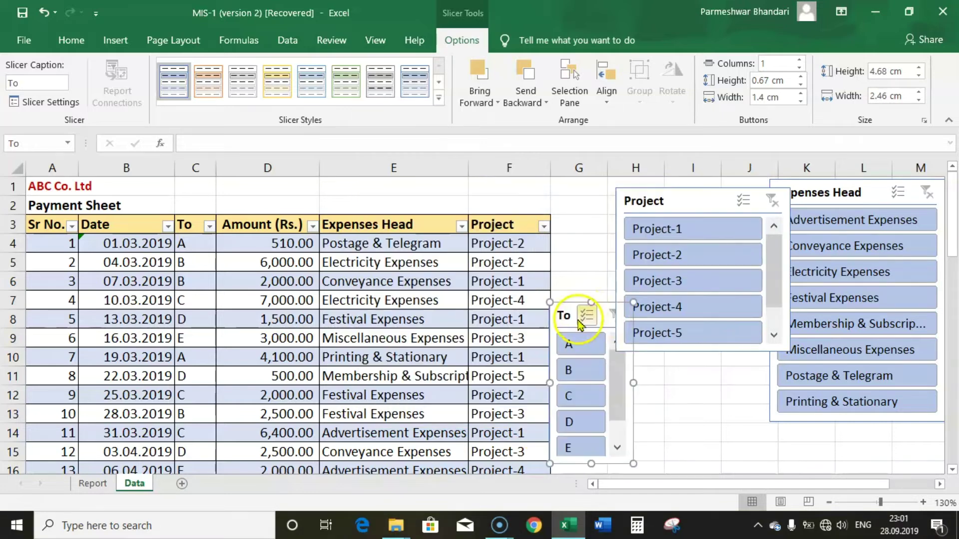
{"action": "left_click_drag", "start_coordinate": [568, 314], "coordinate": [555, 297]}
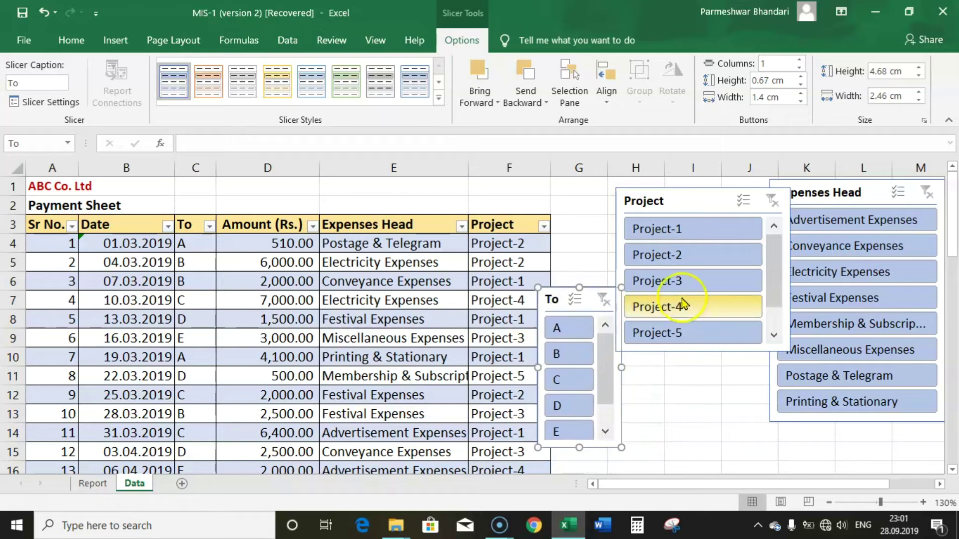
Step: Filter the table with the slicers to Advertisement Expenses, Project-1, and recipients A and D
{"action": "left_click", "coordinate": [860, 226]}
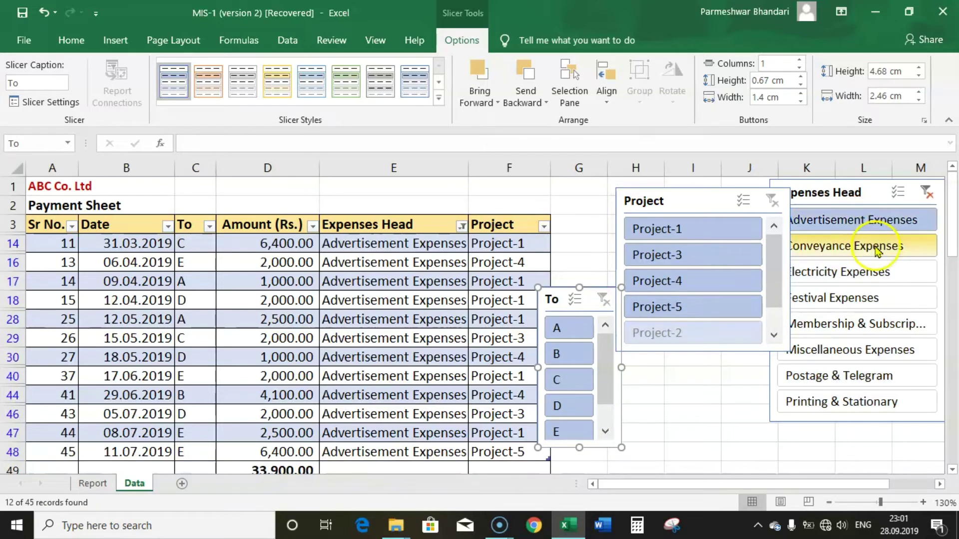
{"action": "left_click", "coordinate": [689, 231]}
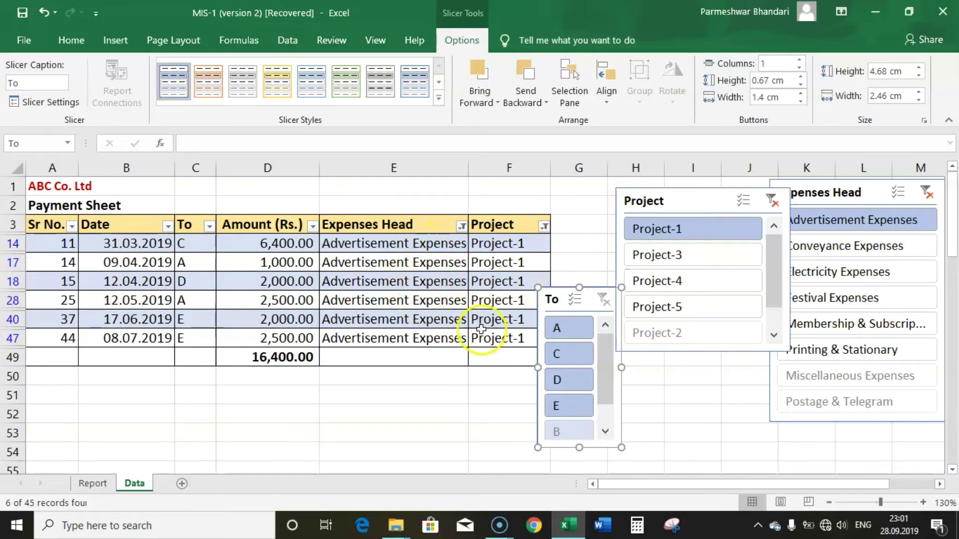
{"action": "left_click", "coordinate": [572, 331]}
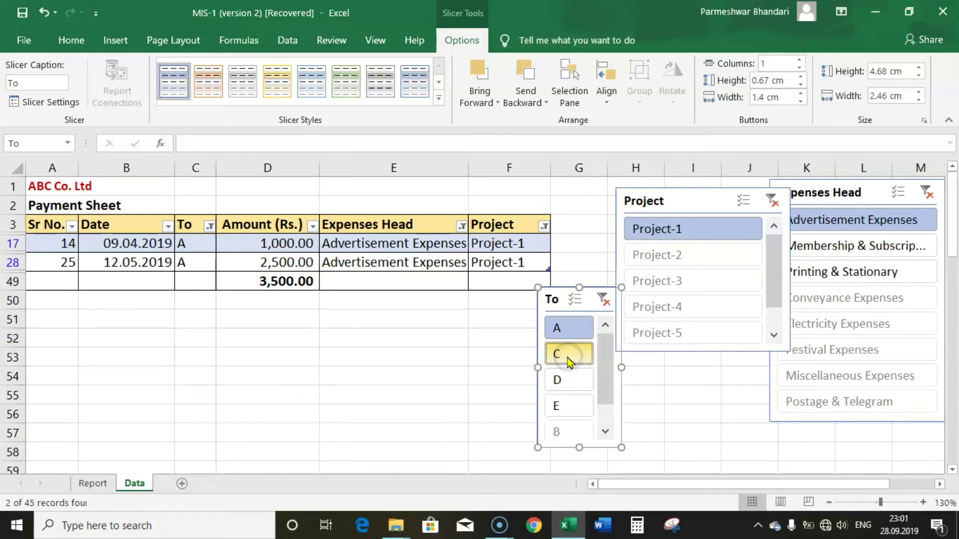
{"action": "left_click", "coordinate": [562, 380]}
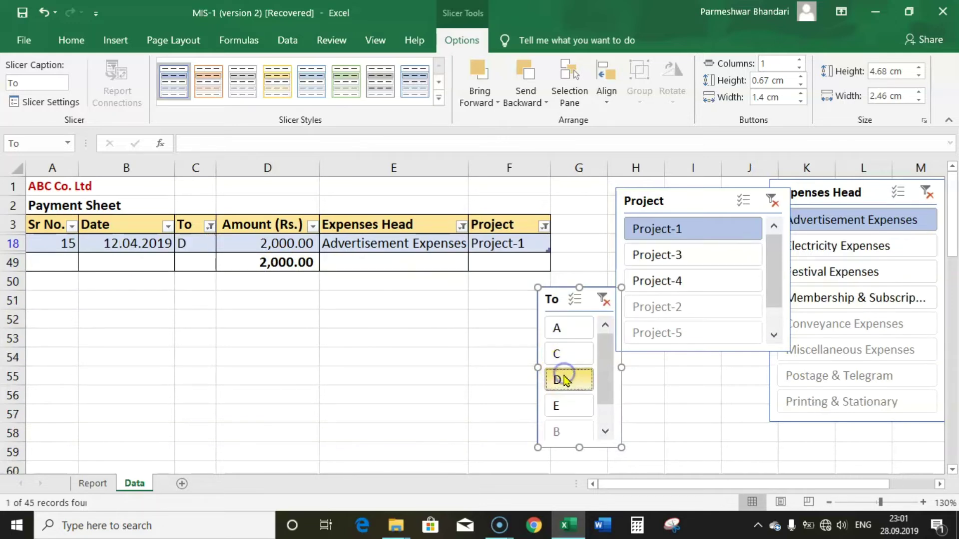
{"action": "left_click", "coordinate": [567, 331], "text": "ctrl"}
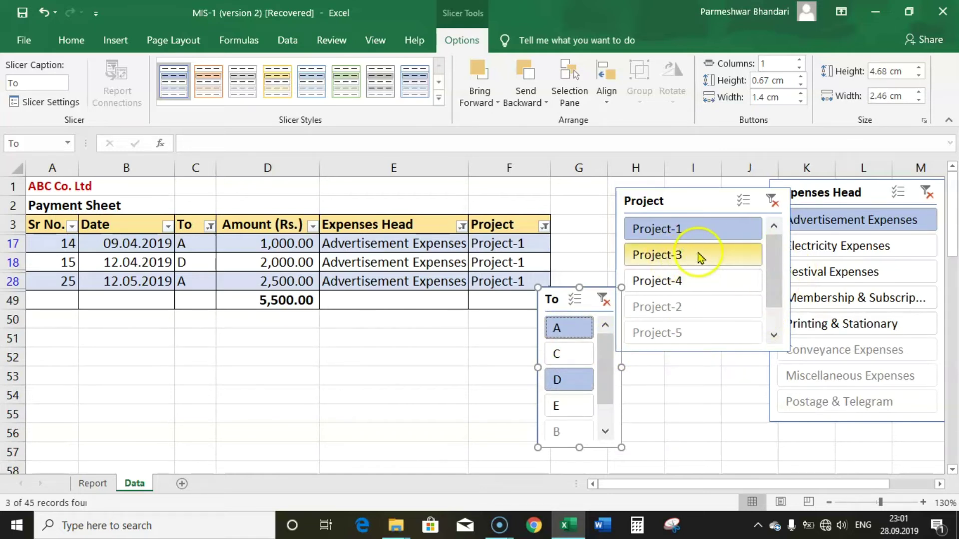
Step: Extend the slicer filters with Electricity Expenses, Membership & Subscription and Project-3, moving the Project slicer off the Expenses Head slicer
{"action": "left_click", "coordinate": [852, 251], "text": "ctrl"}
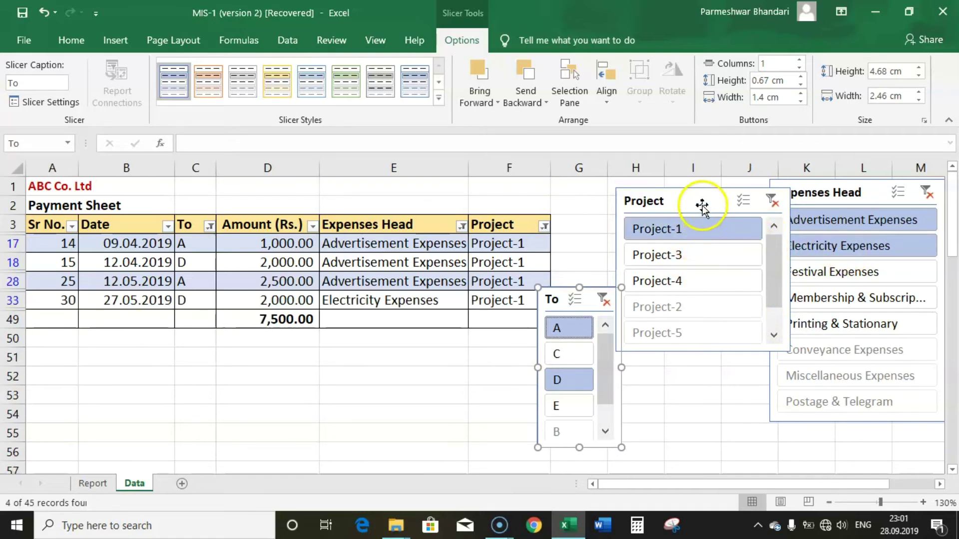
{"action": "left_click_drag", "start_coordinate": [702, 205], "coordinate": [680, 201]}
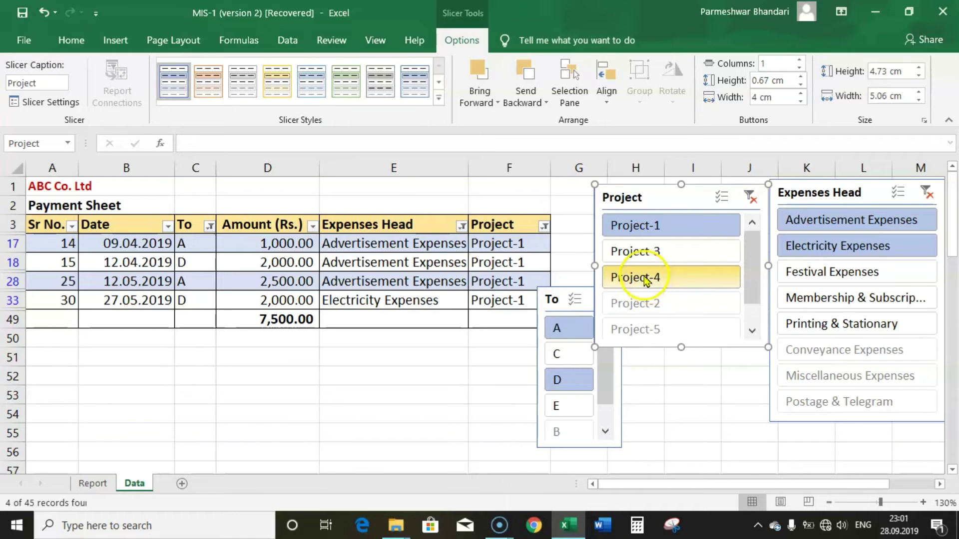
{"action": "left_click", "coordinate": [639, 251], "text": "ctrl"}
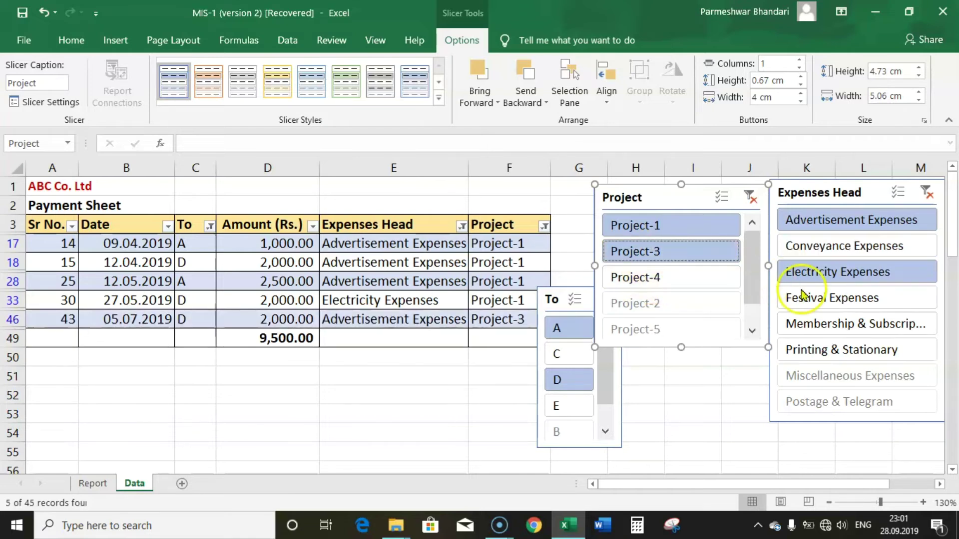
{"action": "left_click", "coordinate": [846, 324], "text": "ctrl"}
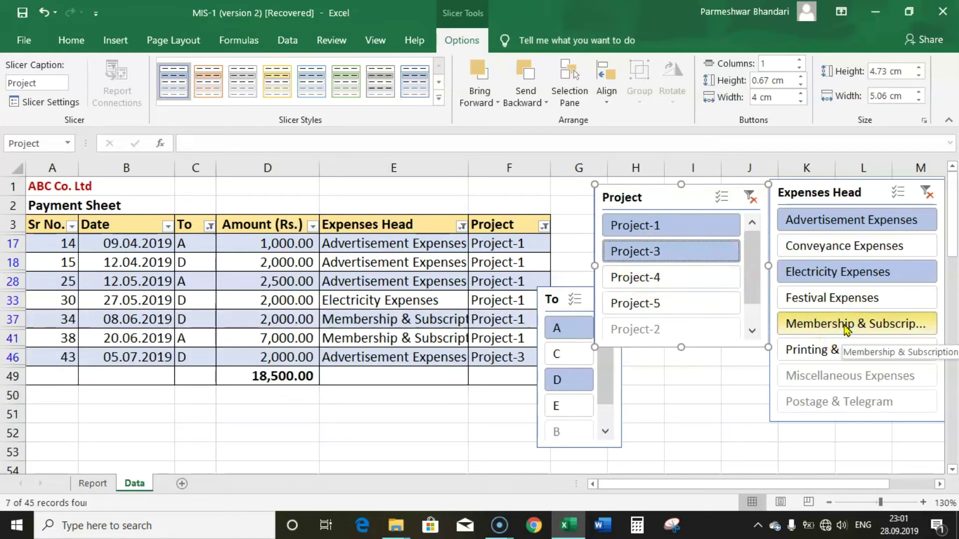
Step: Move the To slicer below the Project slicer and shift the Project slicer closer to the table
{"action": "left_click", "coordinate": [562, 300]}
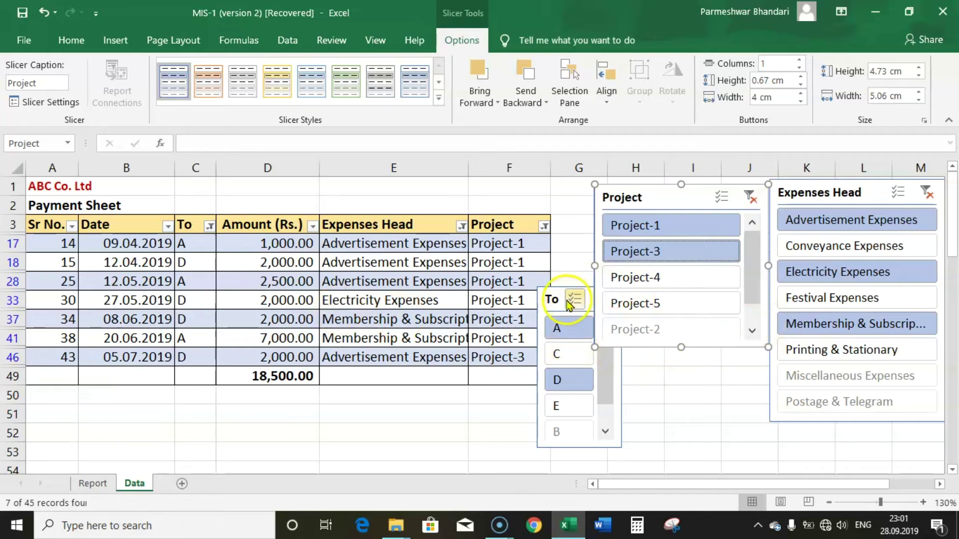
{"action": "left_click_drag", "start_coordinate": [560, 300], "coordinate": [698, 372]}
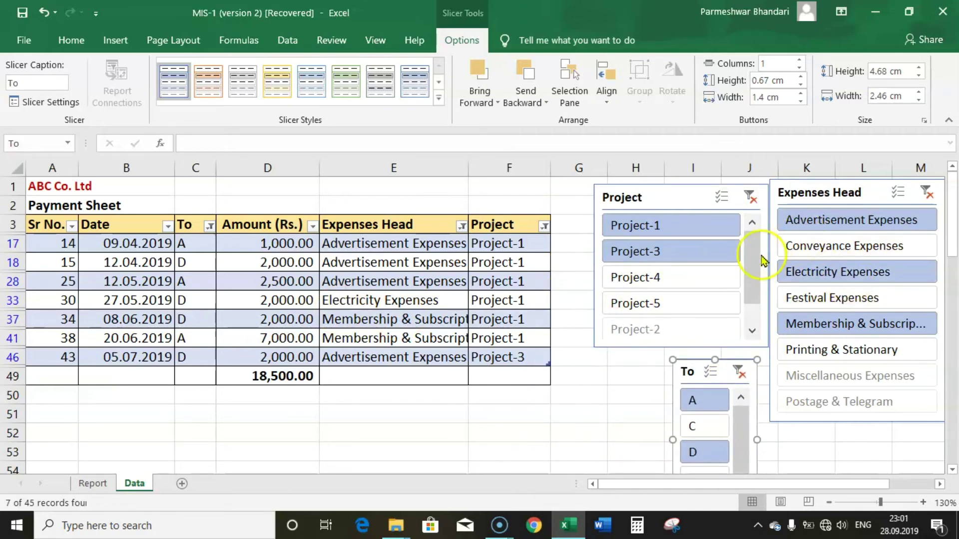
{"action": "left_click_drag", "start_coordinate": [681, 205], "coordinate": [663, 203]}
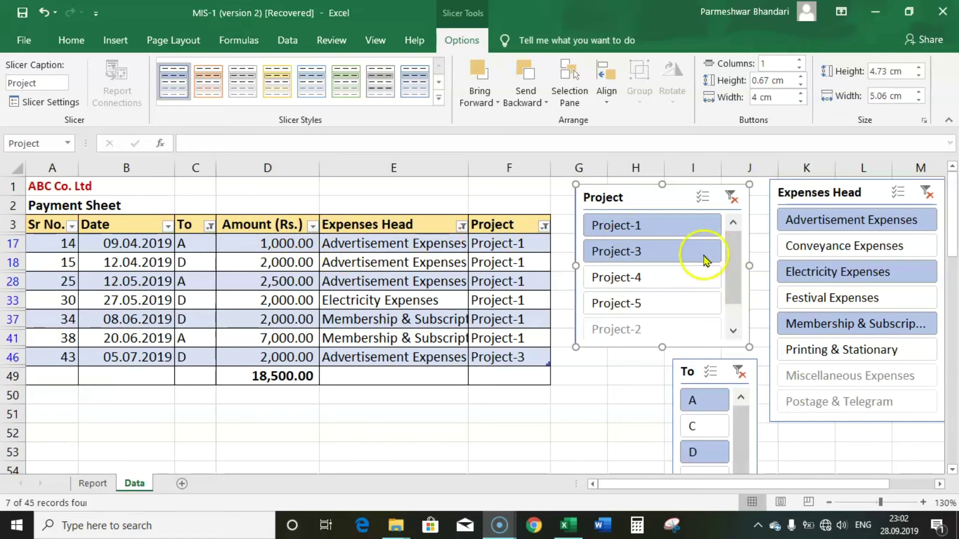
Step: Clear the filters of the Project, Expenses Head and To slicers
{"action": "left_click", "coordinate": [733, 202]}
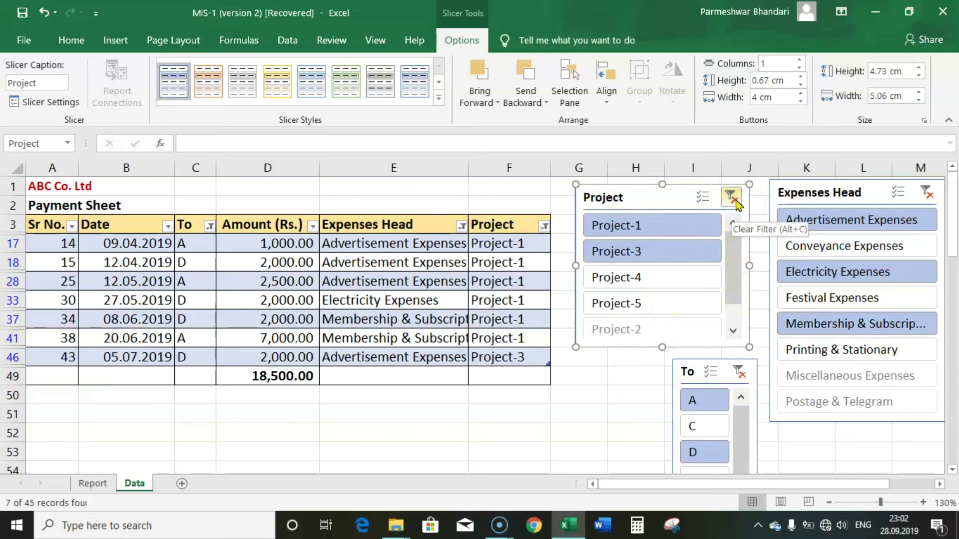
{"action": "left_click", "coordinate": [735, 203]}
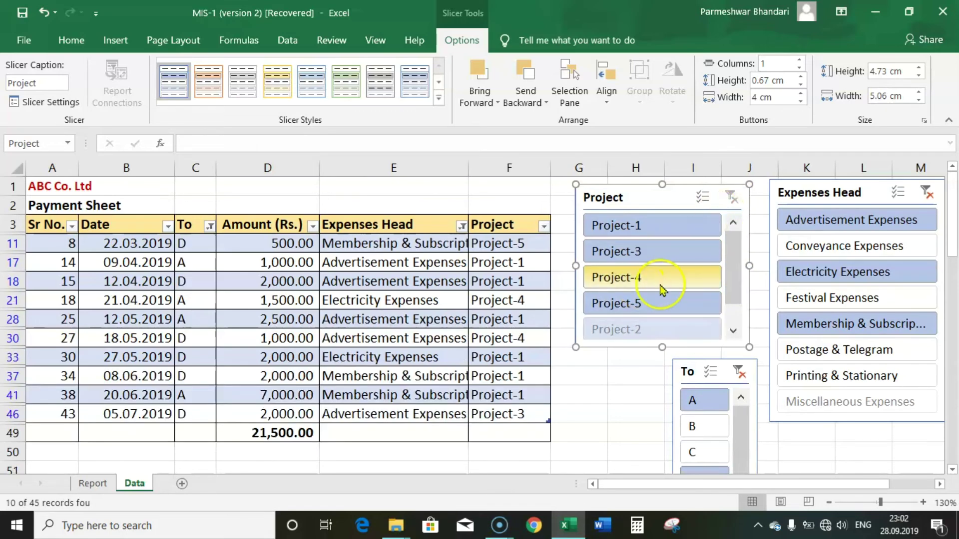
{"action": "left_click", "coordinate": [929, 198]}
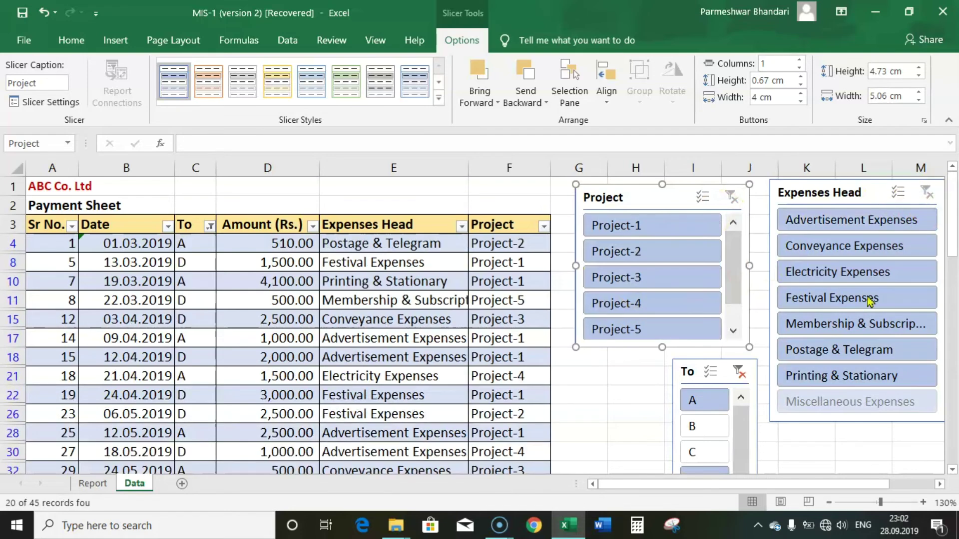
{"action": "left_click", "coordinate": [738, 374]}
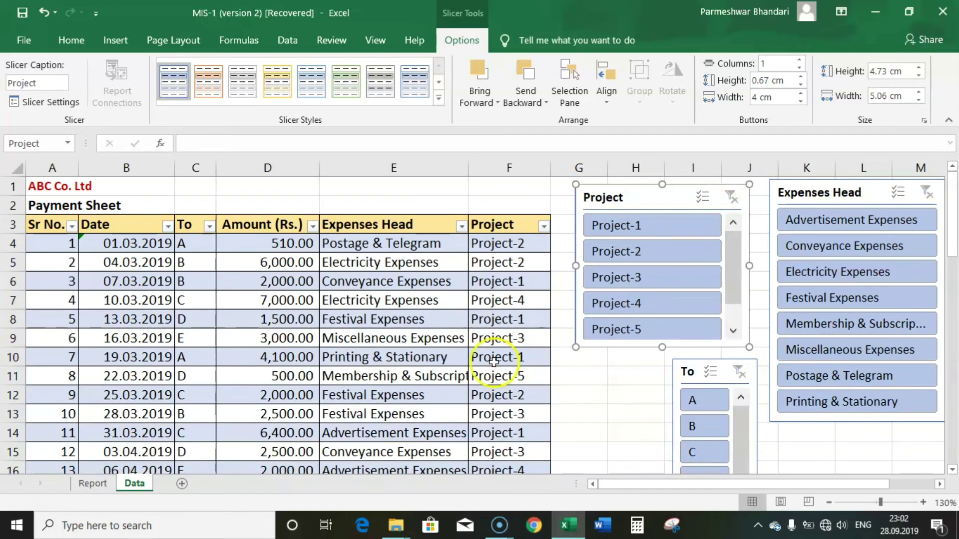
{"action": "scroll", "coordinate": [452, 339], "scroll_direction": "down", "scroll_amount": 1}
{"action": "scroll", "coordinate": [452, 339], "scroll_direction": "up", "scroll_amount": 1}
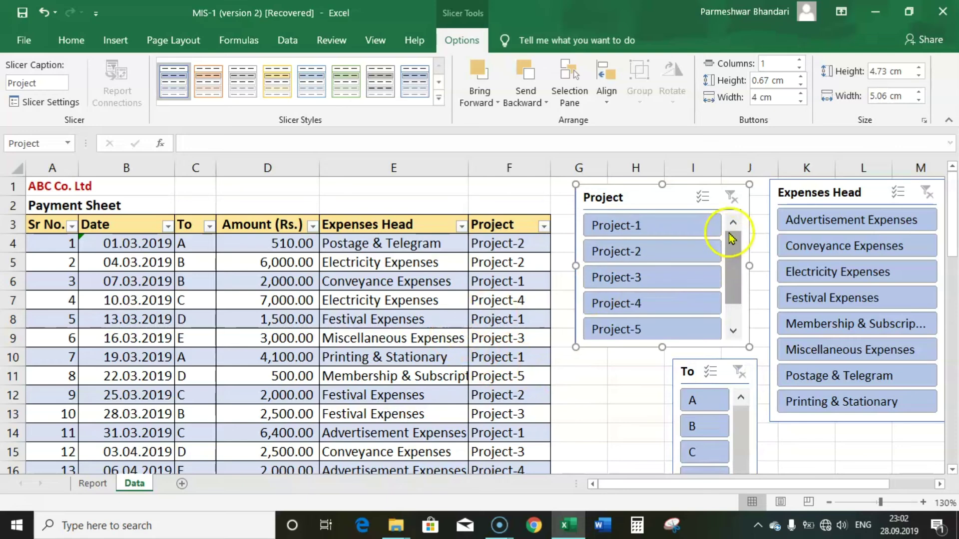
Step: Filter the table with the slicers to Project-1 and Project-3, Advertisement and Conveyance Expenses, and recipients C and B
{"action": "left_click", "coordinate": [682, 235]}
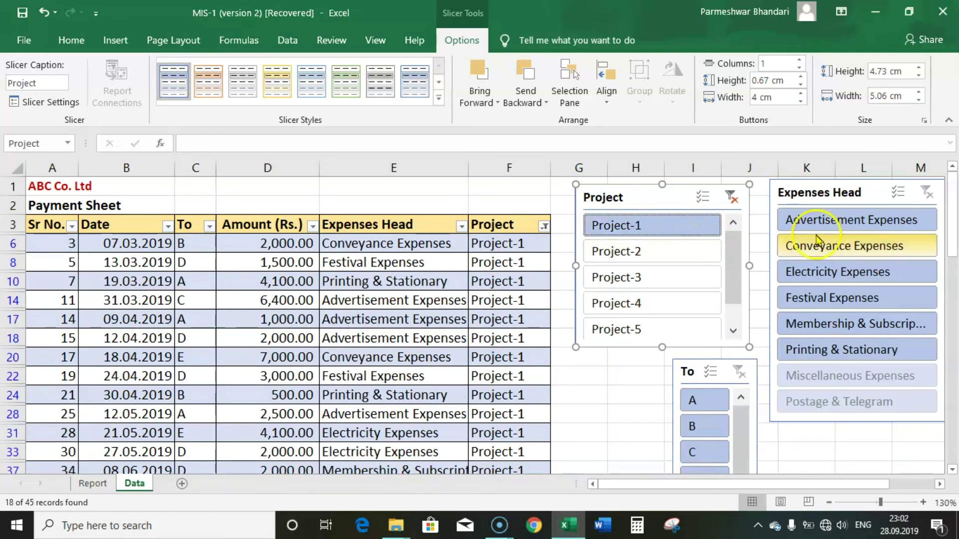
{"action": "left_click", "coordinate": [834, 222]}
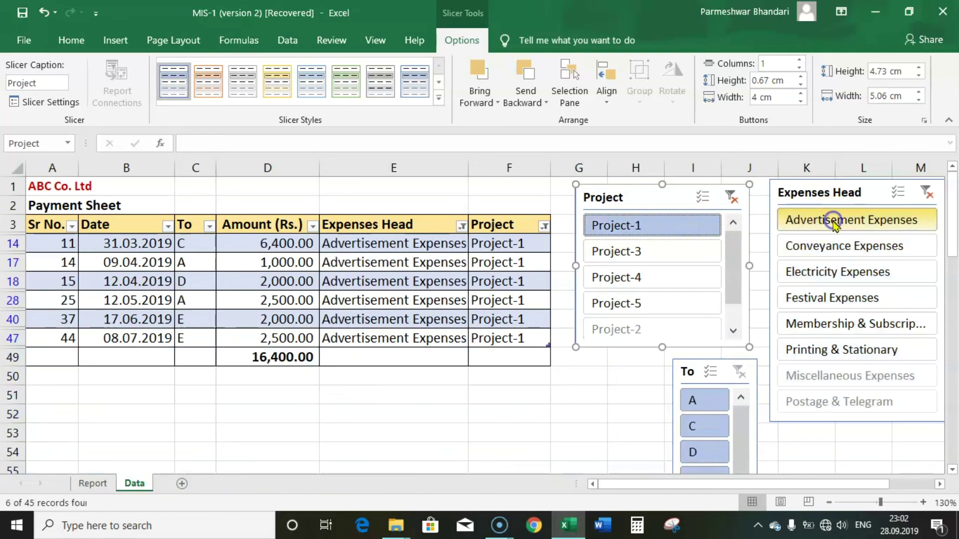
{"action": "left_click", "coordinate": [704, 426]}
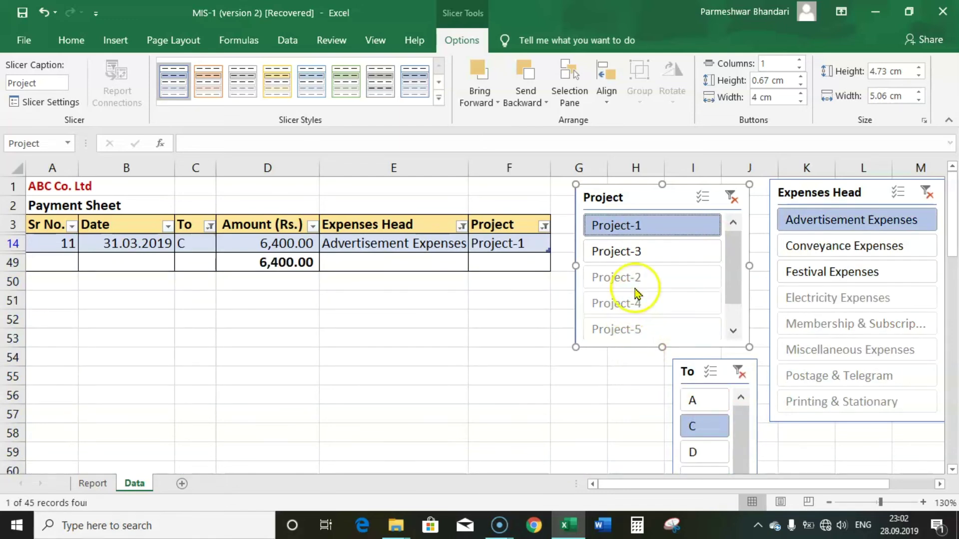
{"action": "left_click", "coordinate": [636, 254], "text": "ctrl"}
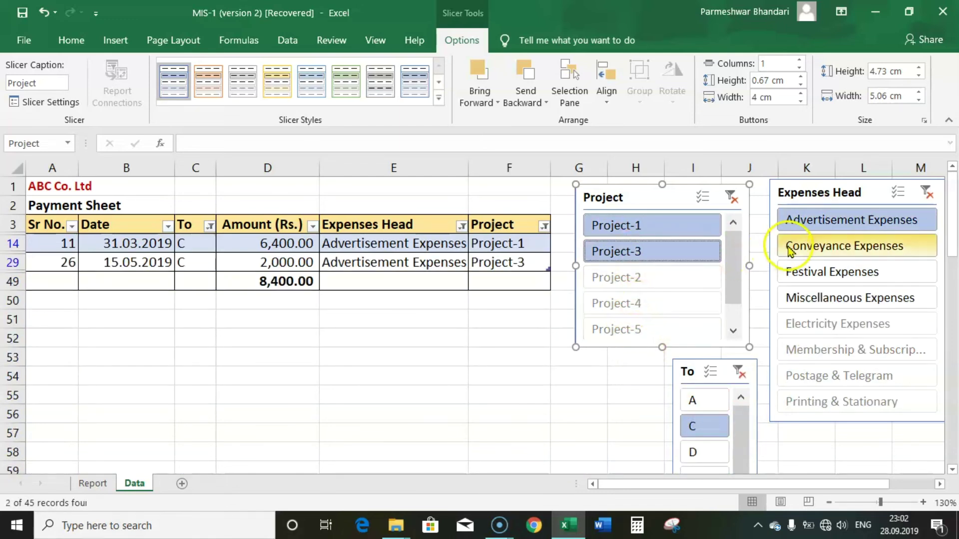
{"action": "left_click", "coordinate": [814, 249], "text": "ctrl"}
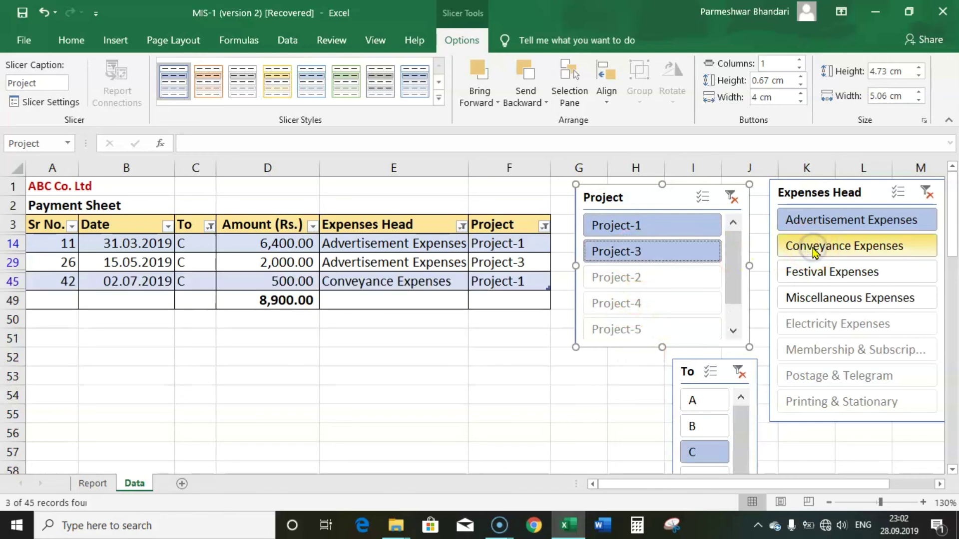
{"action": "left_click", "coordinate": [709, 428], "text": "ctrl"}
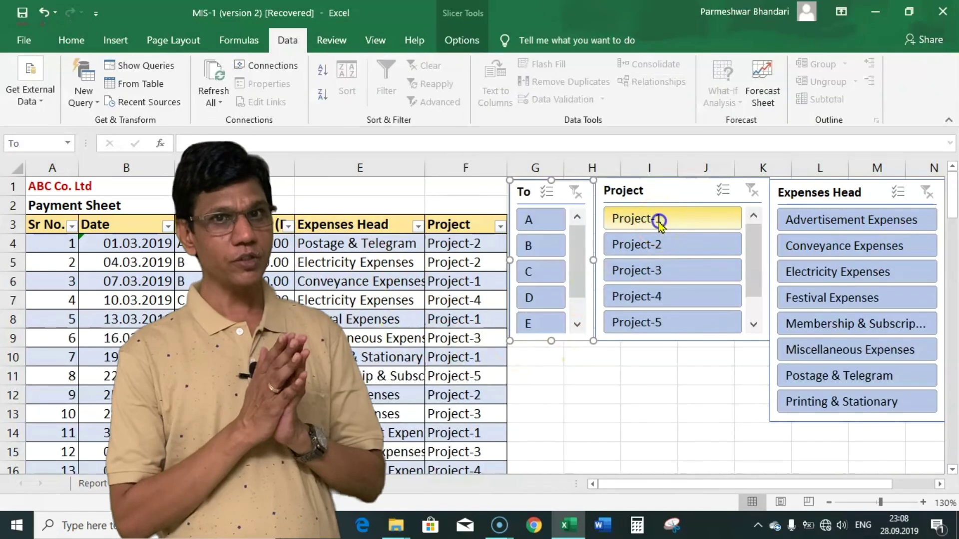
Step: Filter the table with the slicers to Project-1 and the Advertisement, Conveyance and Electricity Expenses heads
{"action": "left_click", "coordinate": [660, 223]}
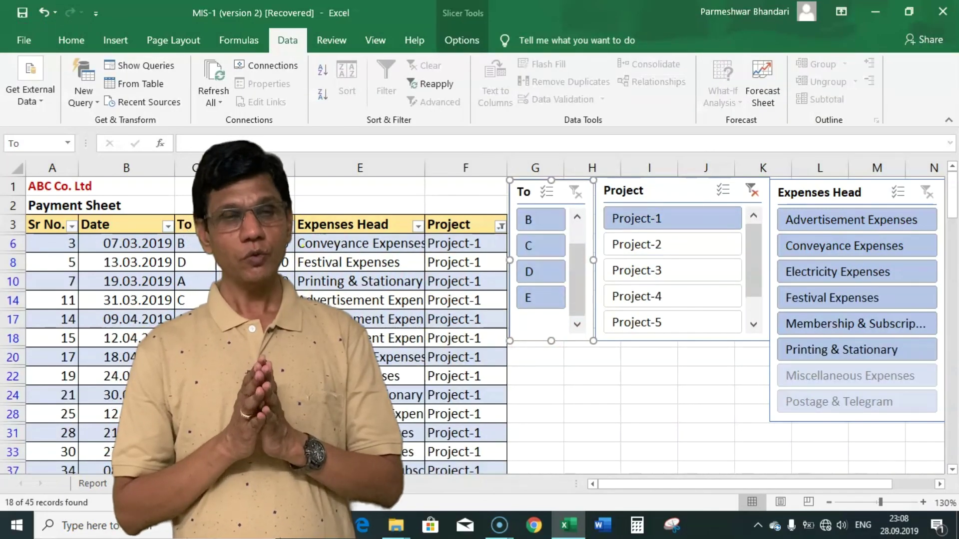
{"action": "left_click", "coordinate": [865, 225]}
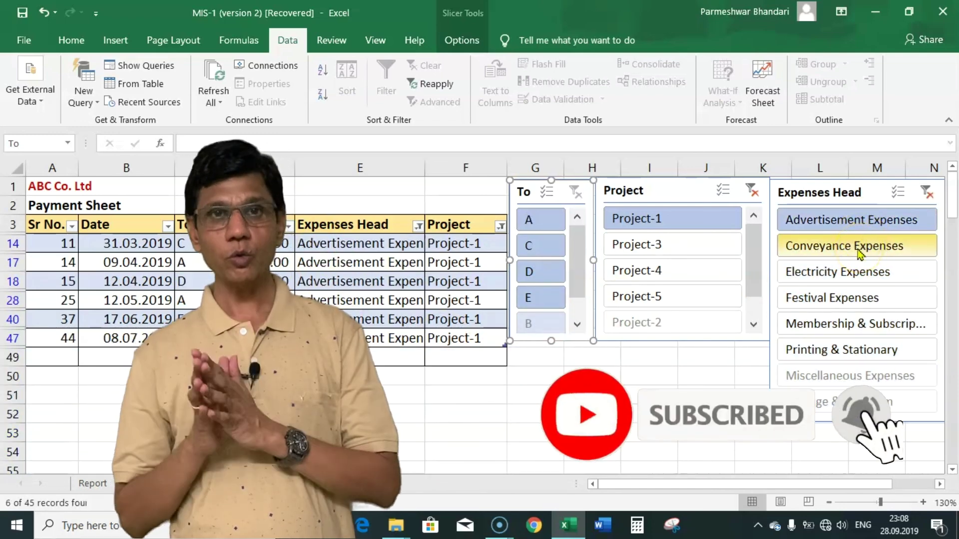
{"action": "left_click", "coordinate": [855, 256], "text": "ctrl"}
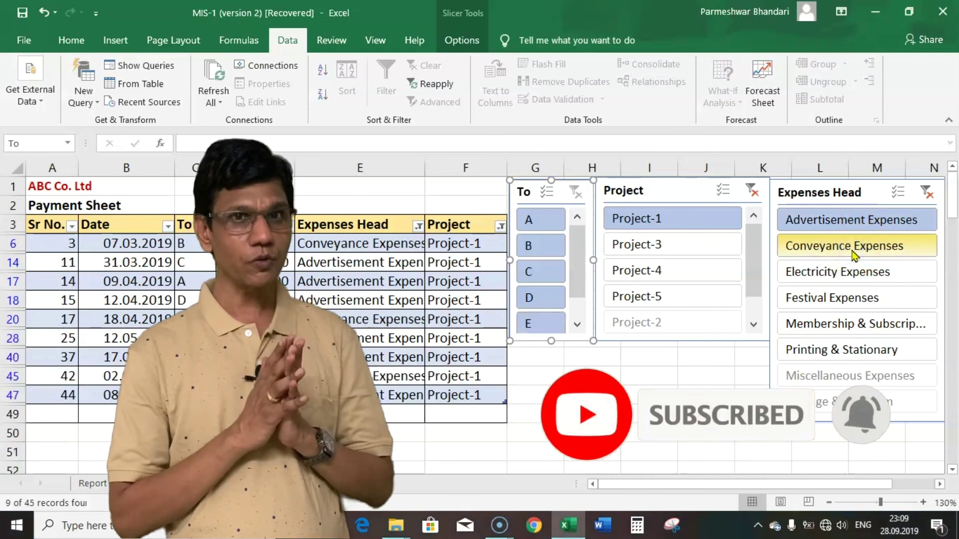
{"action": "left_click", "coordinate": [846, 278], "text": "ctrl"}
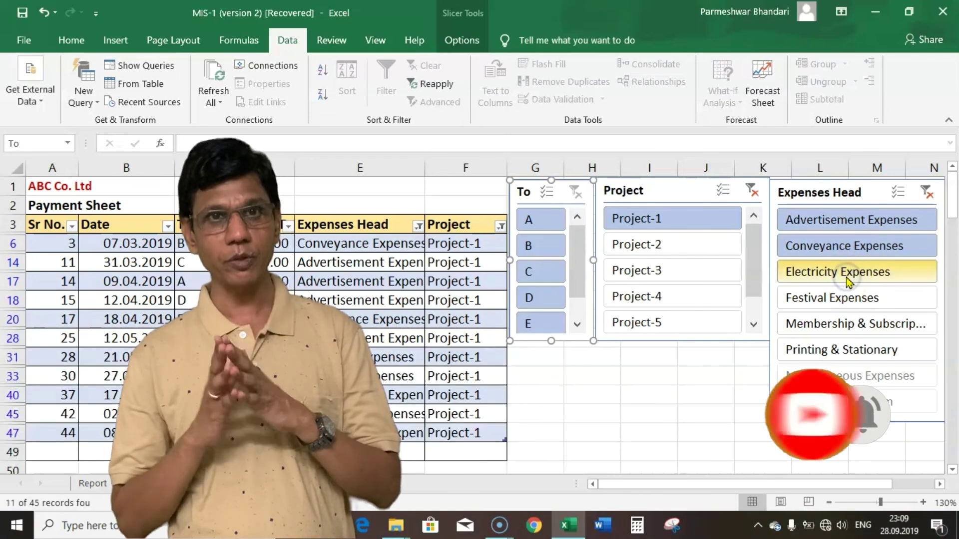